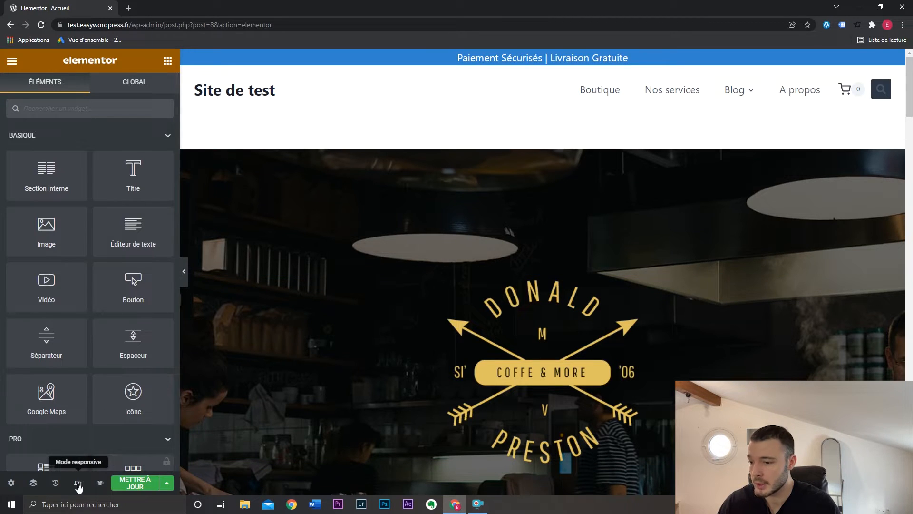
- Turn on responsive mode and preview the page at the tablet and mobile sizes
{"action": "left_click", "coordinate": [78, 484]}
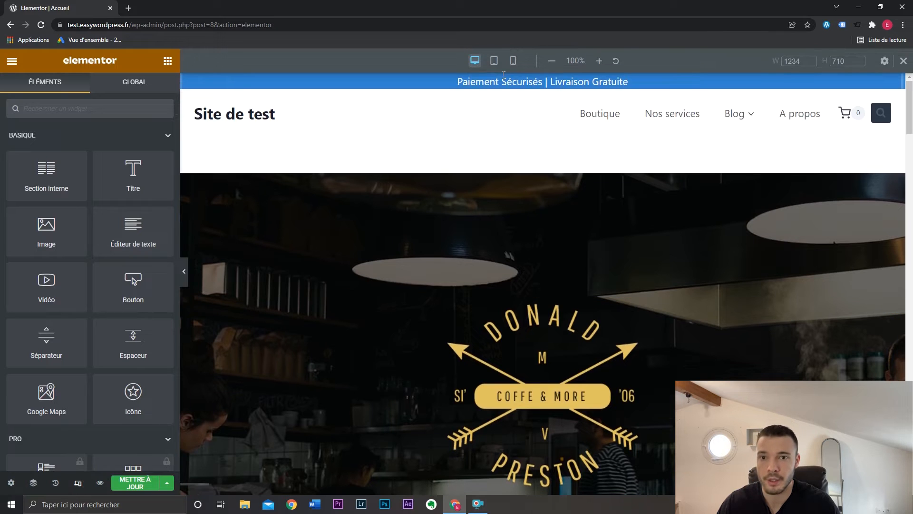
{"action": "left_click", "coordinate": [495, 62]}
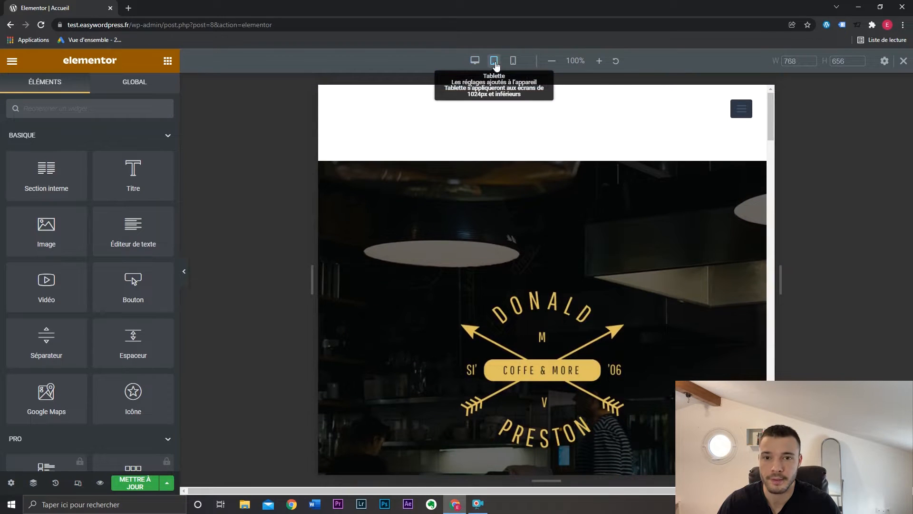
{"action": "left_click", "coordinate": [513, 61]}
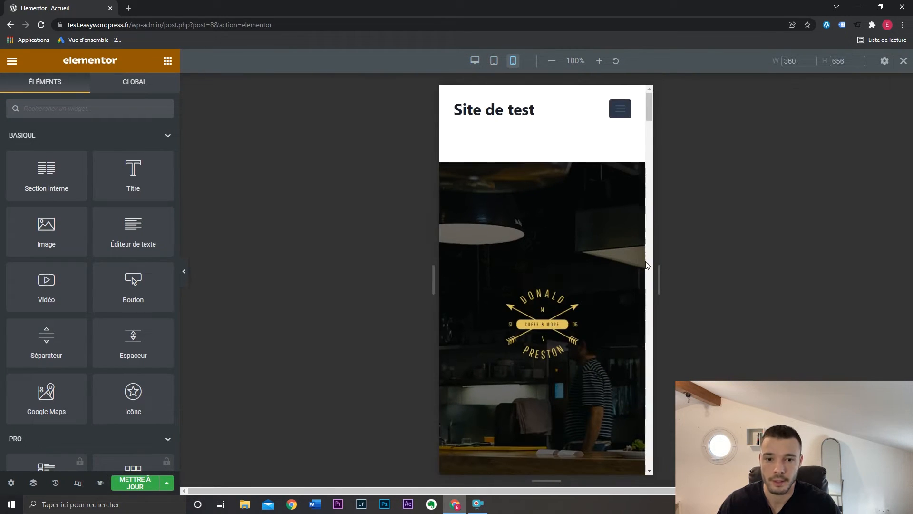
- Try narrowing the mobile preview to 348 px and zooming it out to 80%, and reset the preview scale
{"action": "mouse_move", "coordinate": [659, 280]}
{"action": "left_mouse_down"}
{"action": "mouse_move", "coordinate": [702, 275]}
{"action": "mouse_move", "coordinate": [616, 279]}
{"action": "mouse_move", "coordinate": [685, 279]}
{"action": "mouse_move", "coordinate": [656, 279]}
{"action": "left_mouse_up"}
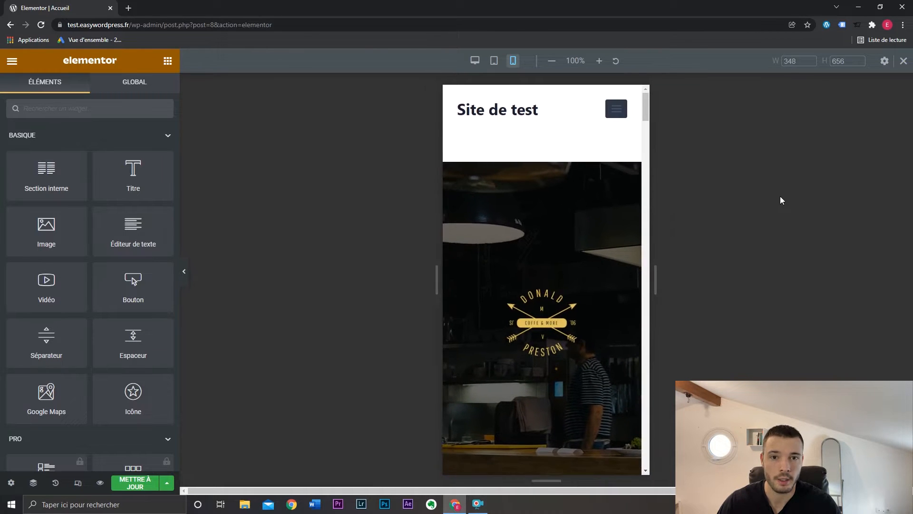
{"action": "left_click", "coordinate": [552, 63]}
{"action": "left_click", "coordinate": [599, 63]}
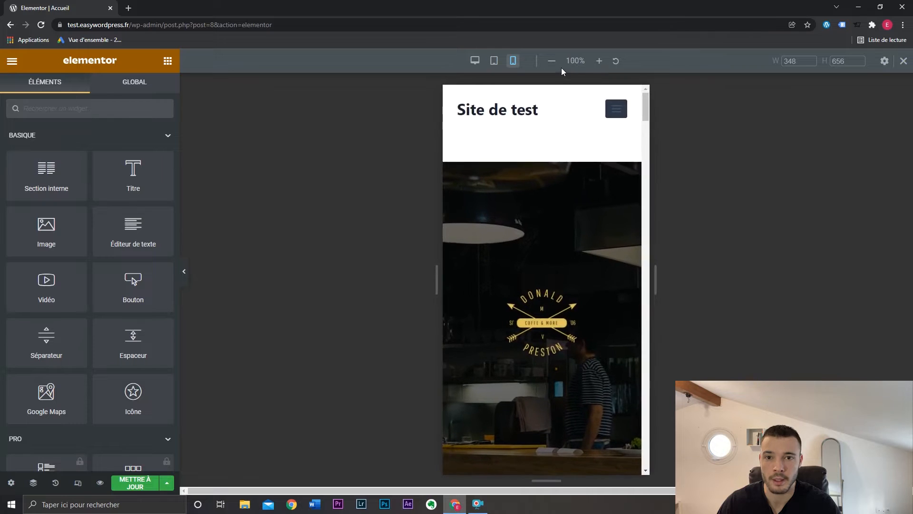
{"action": "double_click", "coordinate": [556, 64]}
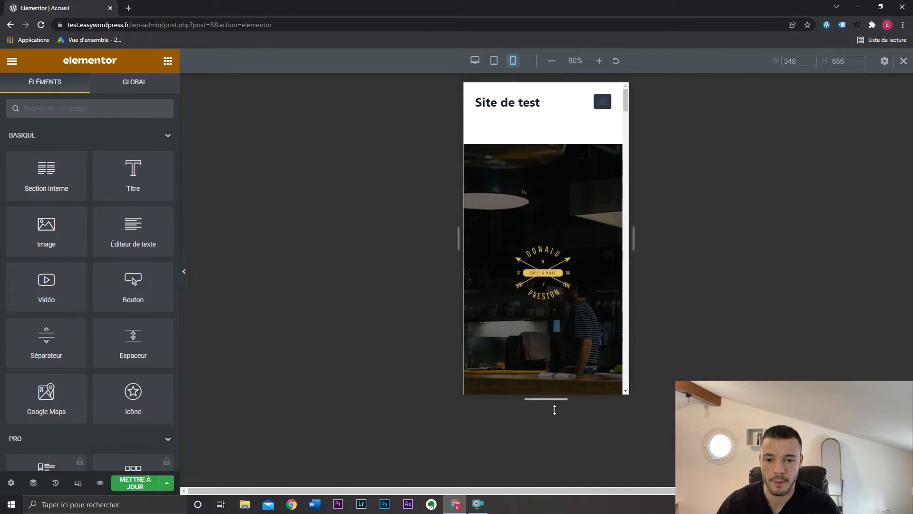
{"action": "left_click_drag", "start_coordinate": [547, 399], "coordinate": [541, 435]}
{"action": "left_click", "coordinate": [616, 61]}
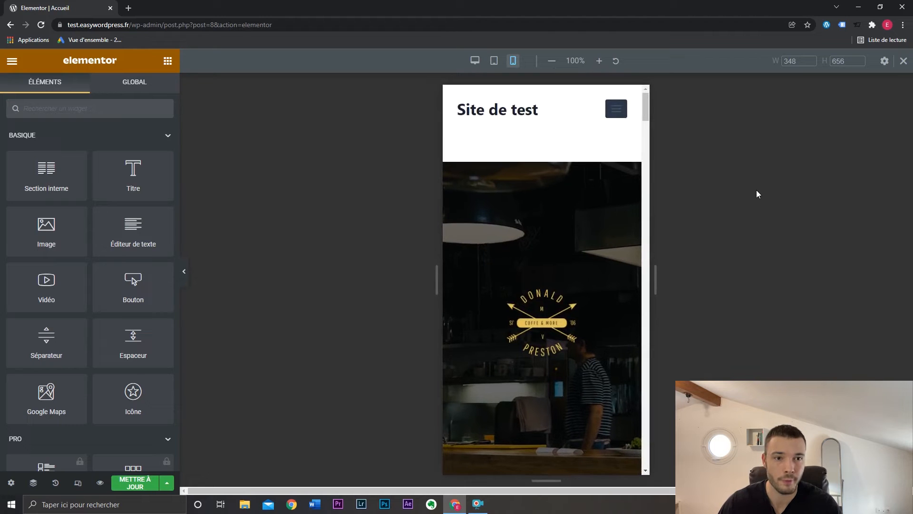
- Widen the mobile preview to 363 px and examine the page layout down to the testimonial section
{"action": "left_click_drag", "start_coordinate": [657, 280], "coordinate": [662, 281]}
{"action": "scroll", "coordinate": [571, 242], "scroll_direction": "down", "scroll_amount": 4}
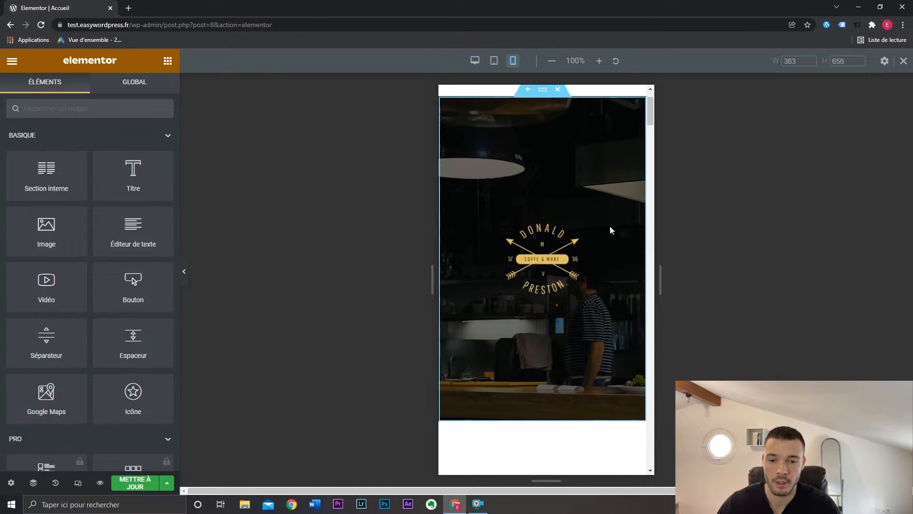
{"action": "scroll", "coordinate": [571, 244], "scroll_direction": "down", "scroll_amount": 1}
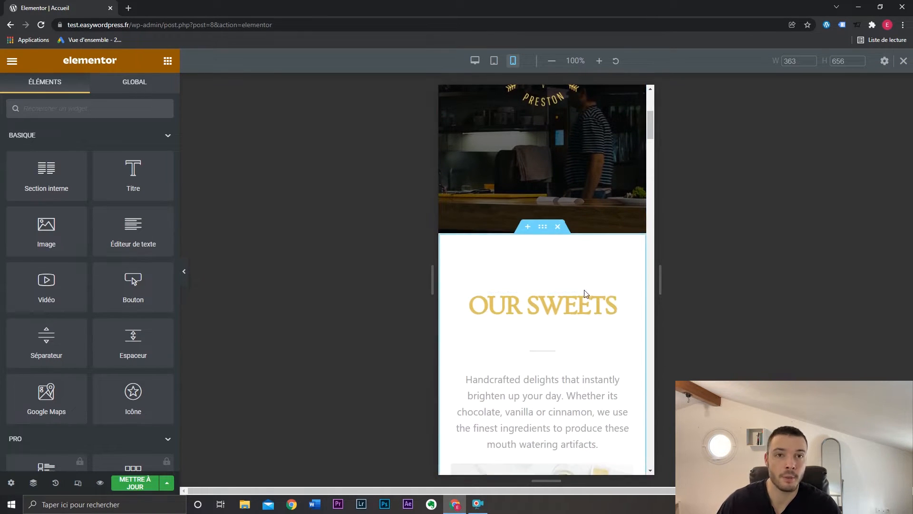
{"action": "scroll", "coordinate": [585, 300], "scroll_direction": "down", "scroll_amount": 6}
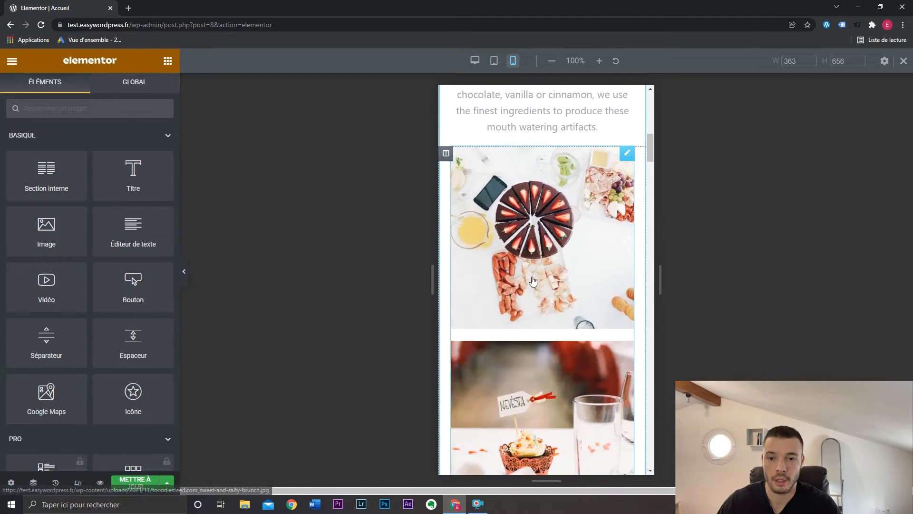
{"action": "scroll", "coordinate": [558, 248], "scroll_direction": "down", "scroll_amount": 12}
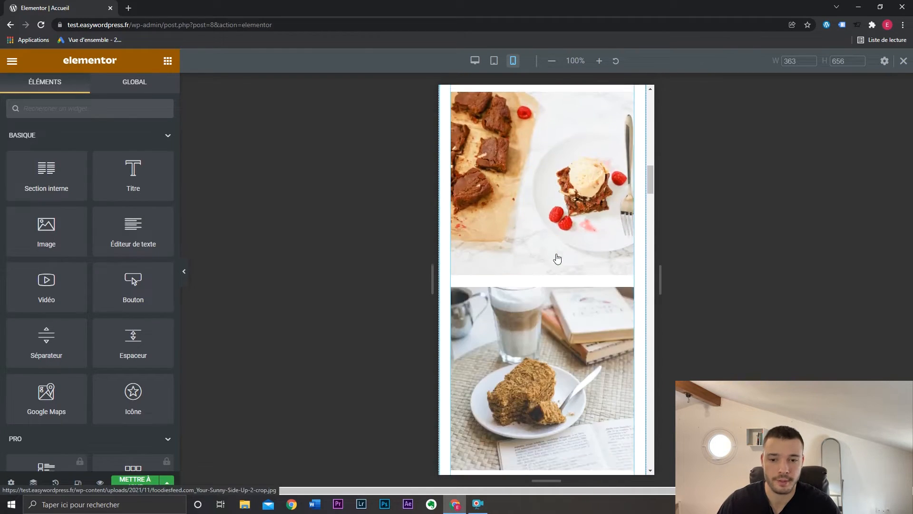
{"action": "scroll", "coordinate": [557, 258], "scroll_direction": "down", "scroll_amount": 4}
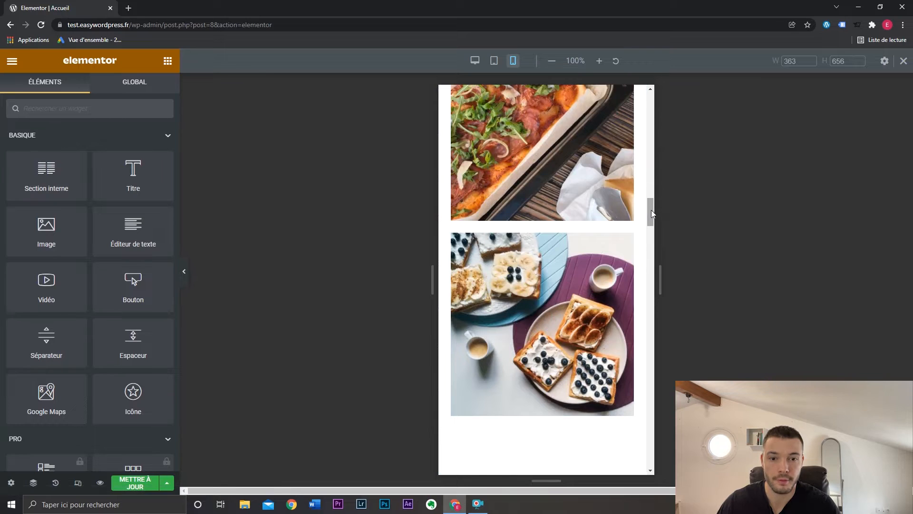
{"action": "left_click_drag", "start_coordinate": [651, 210], "coordinate": [658, 237]}
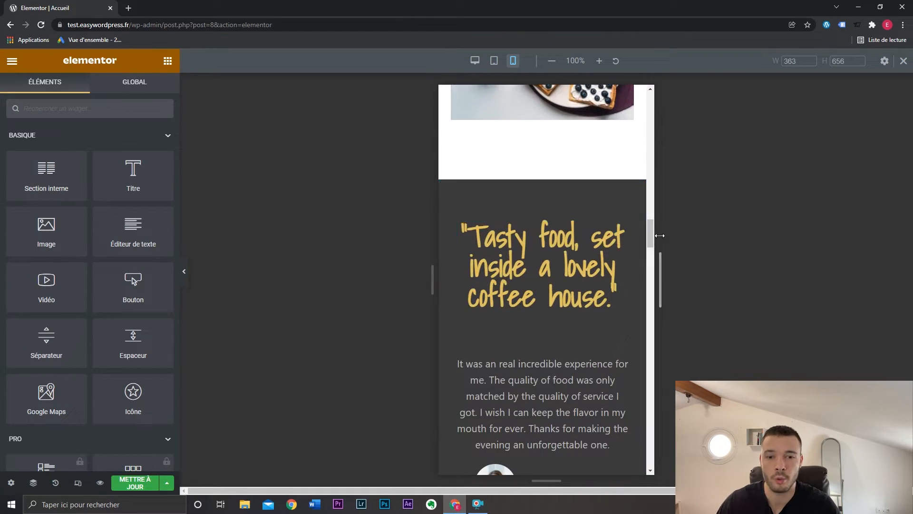
{"action": "mouse_move", "coordinate": [654, 237]}
{"action": "left_mouse_down"}
{"action": "mouse_move", "coordinate": [655, 263]}
{"action": "mouse_move", "coordinate": [655, 190]}
{"action": "mouse_move", "coordinate": [657, 237]}
{"action": "left_mouse_up"}
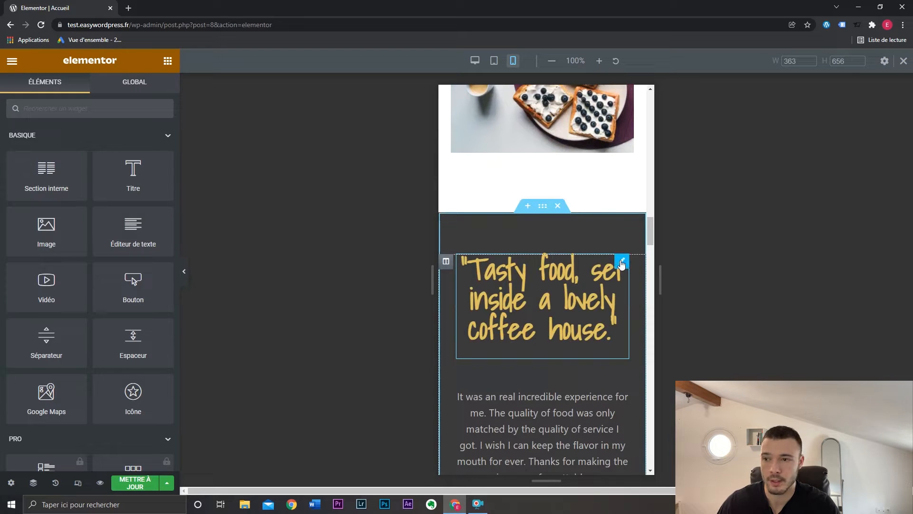
- Edit the "Tasty food" quote heading, trying left alignment on mobile before setting it back to centred
{"action": "left_click", "coordinate": [622, 263]}
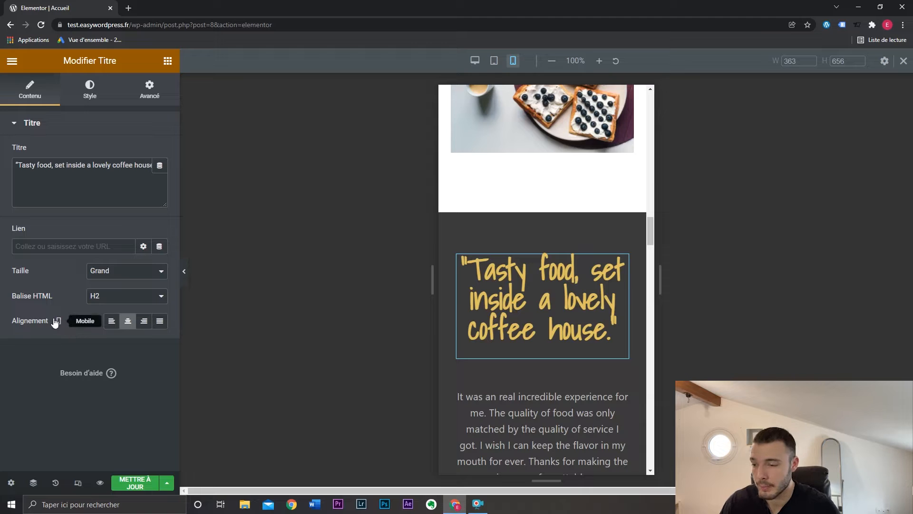
{"action": "left_click", "coordinate": [113, 325]}
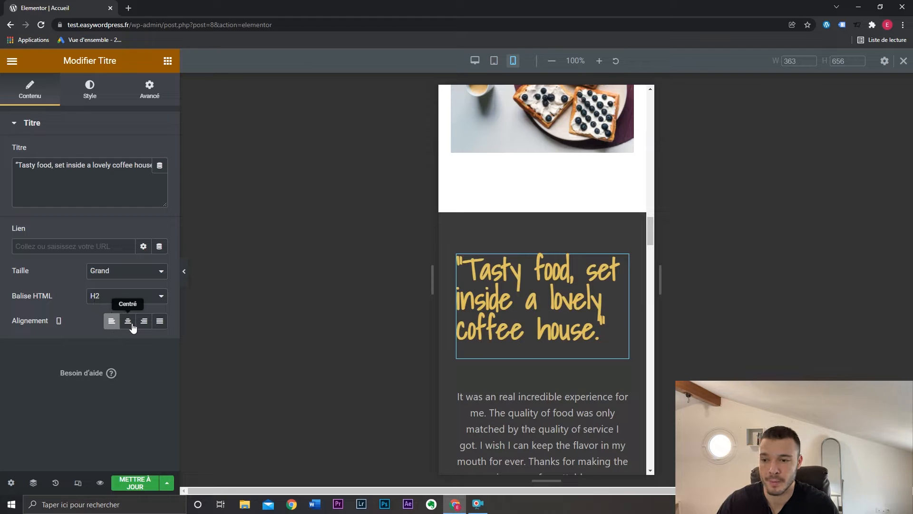
{"action": "left_click", "coordinate": [129, 322]}
- Set the quote heading's mobile font size to 45 px in its typography settings
{"action": "left_click", "coordinate": [93, 95]}
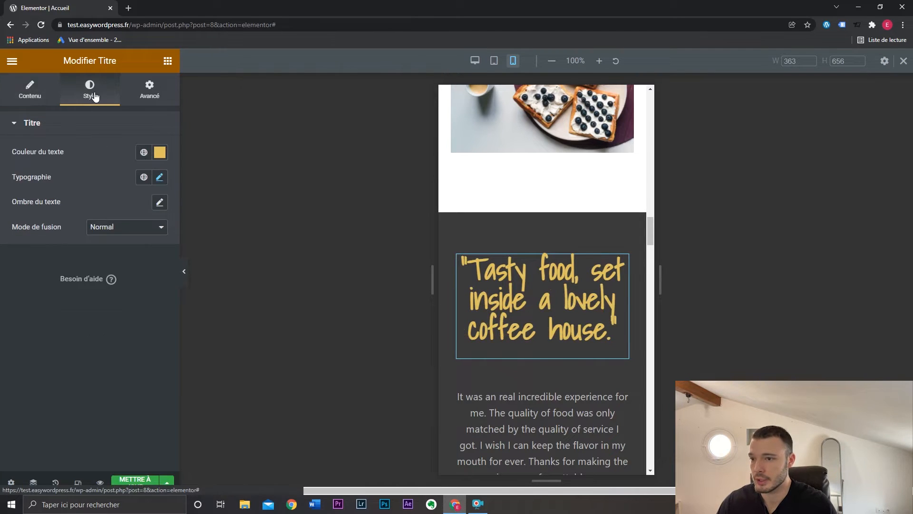
{"action": "left_click", "coordinate": [158, 178]}
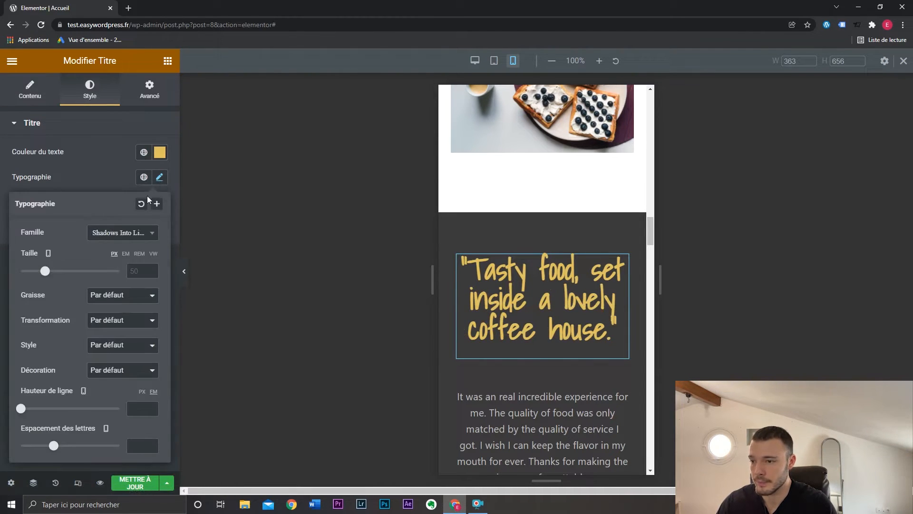
{"action": "left_click", "coordinate": [133, 271]}
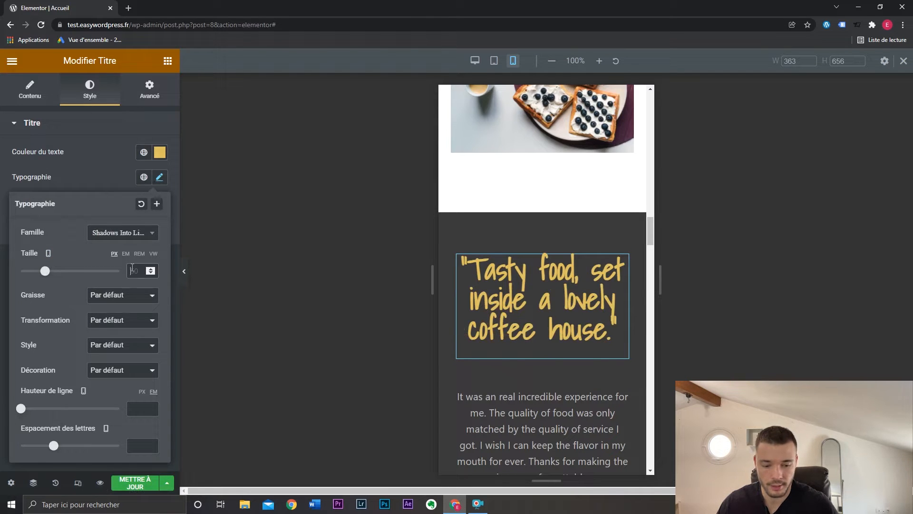
{"action": "type", "text": "45"}
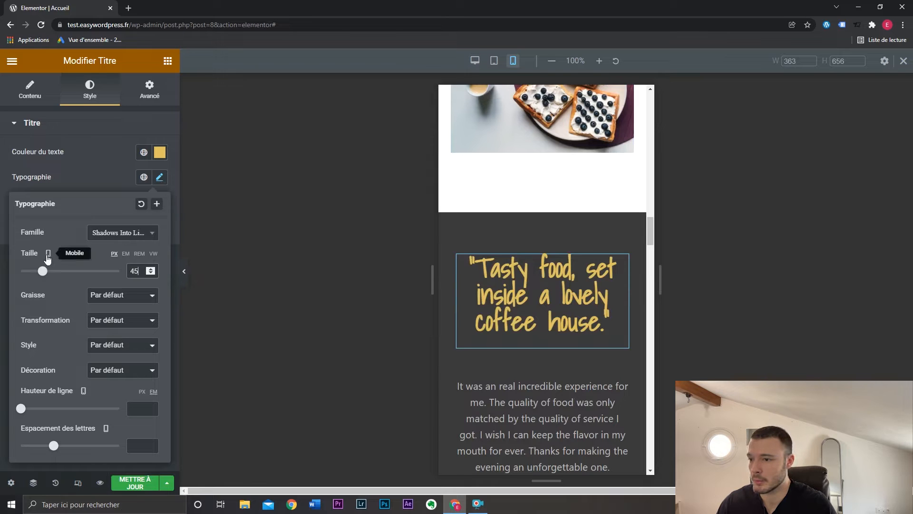
- Compare the quote heading's font size in the desktop view and return to the mobile view
{"action": "mouse_move", "coordinate": [47, 255]}
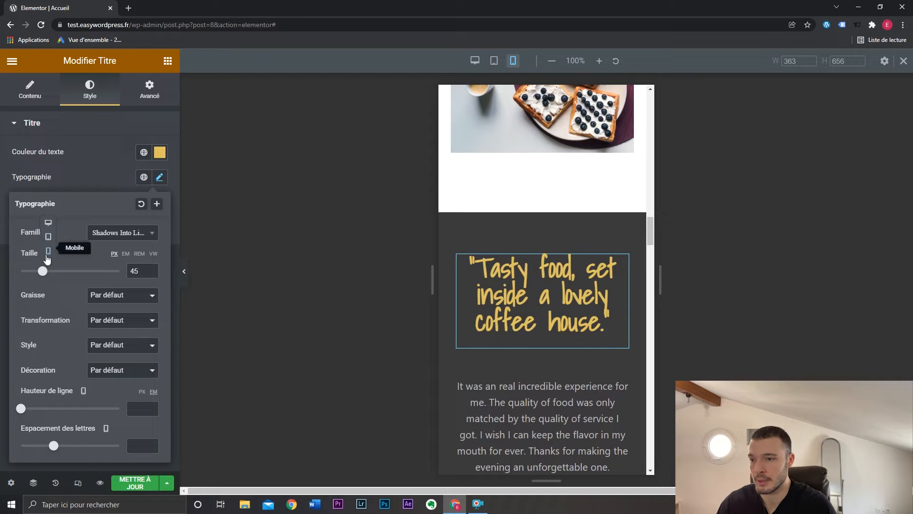
{"action": "left_click", "coordinate": [49, 222]}
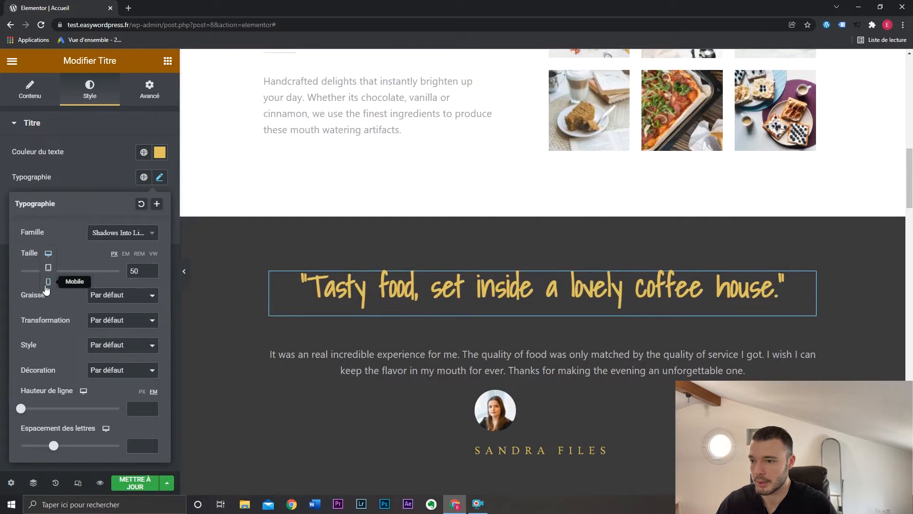
{"action": "left_click", "coordinate": [47, 282]}
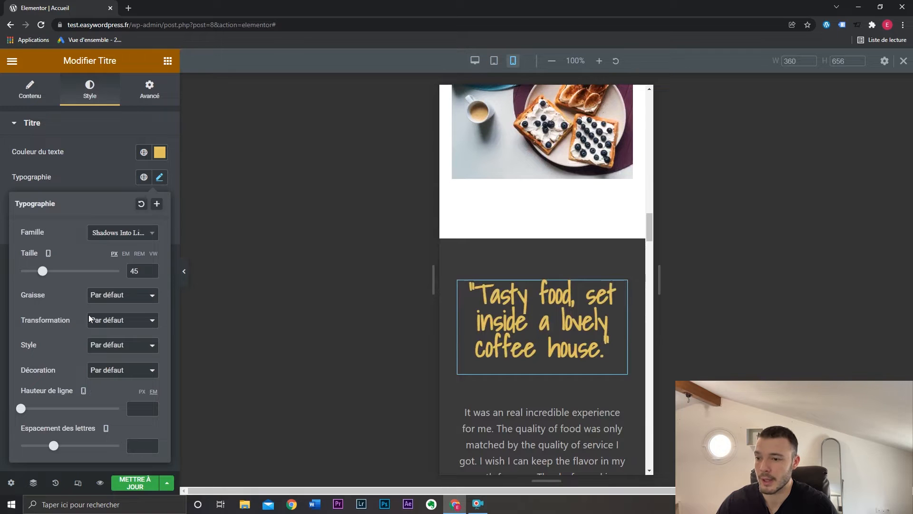
- Try the Minuscule text transformation on the quote heading, check it on desktop, and restore it to Par défaut
{"action": "left_click", "coordinate": [121, 319]}
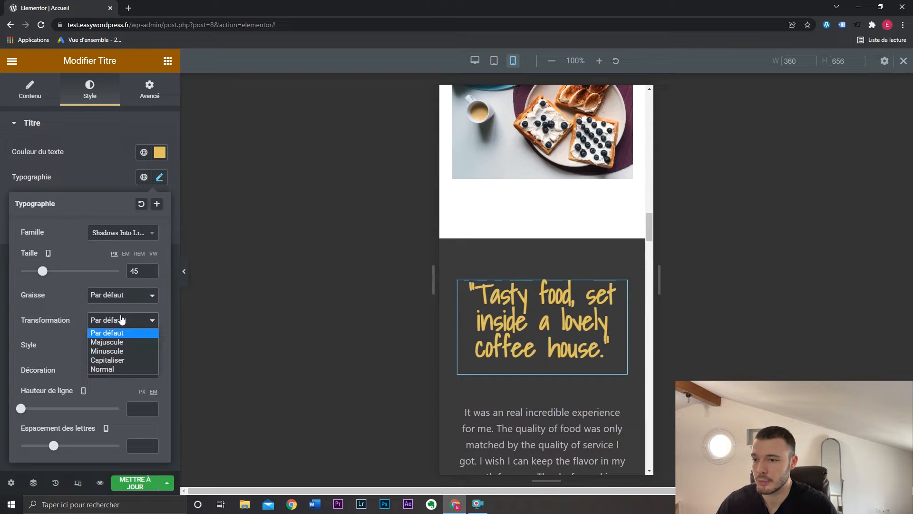
{"action": "left_click", "coordinate": [122, 352]}
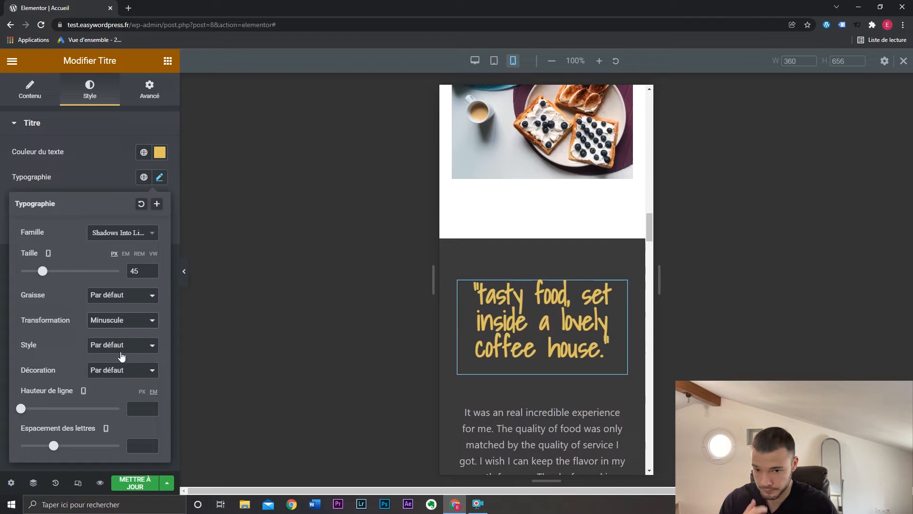
{"action": "left_click", "coordinate": [48, 253]}
{"action": "left_click", "coordinate": [51, 224]}
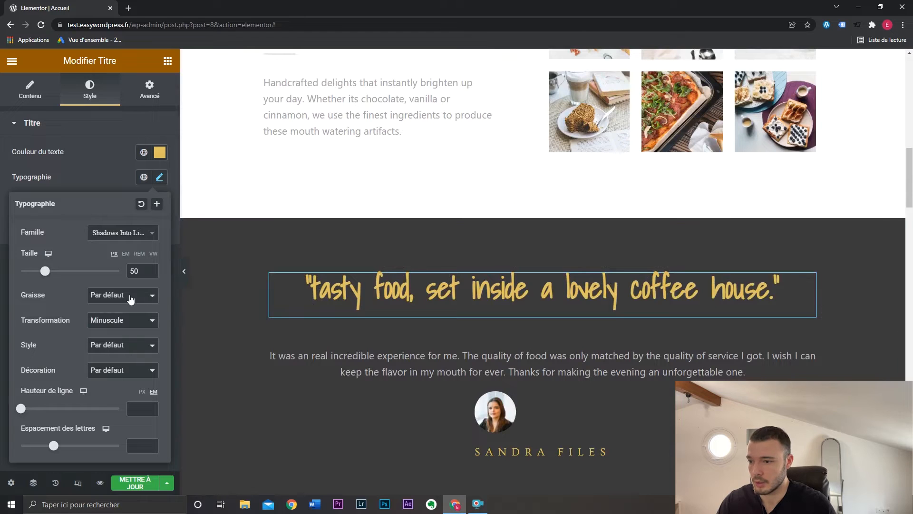
{"action": "left_click", "coordinate": [131, 317]}
{"action": "left_click", "coordinate": [132, 332]}
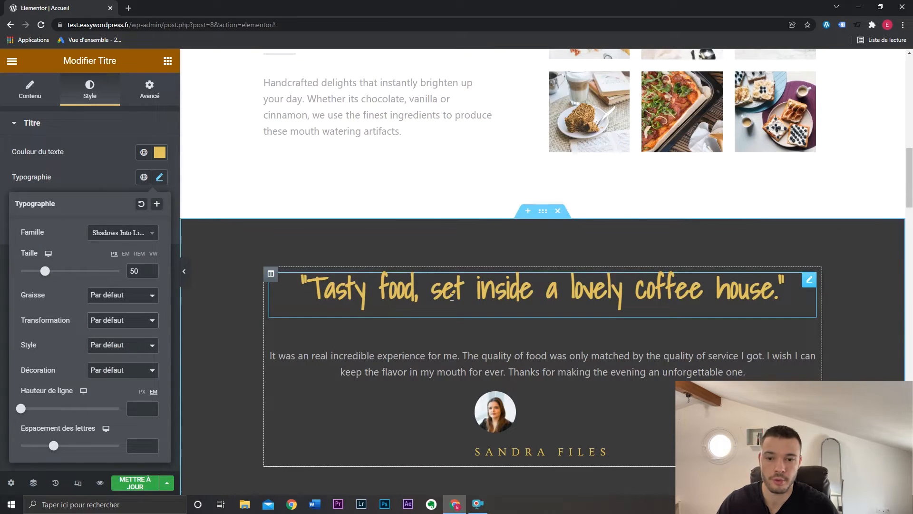
{"action": "left_click", "coordinate": [455, 298]}
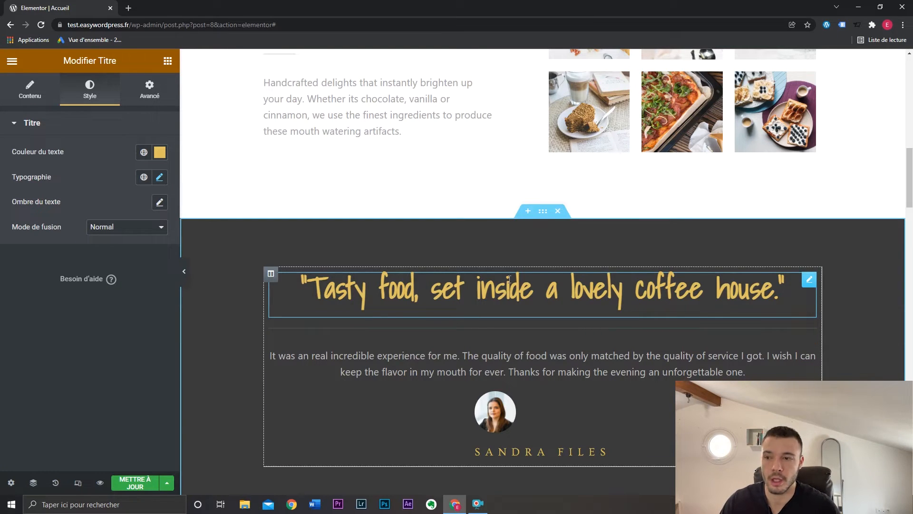
{"action": "left_click", "coordinate": [159, 183]}
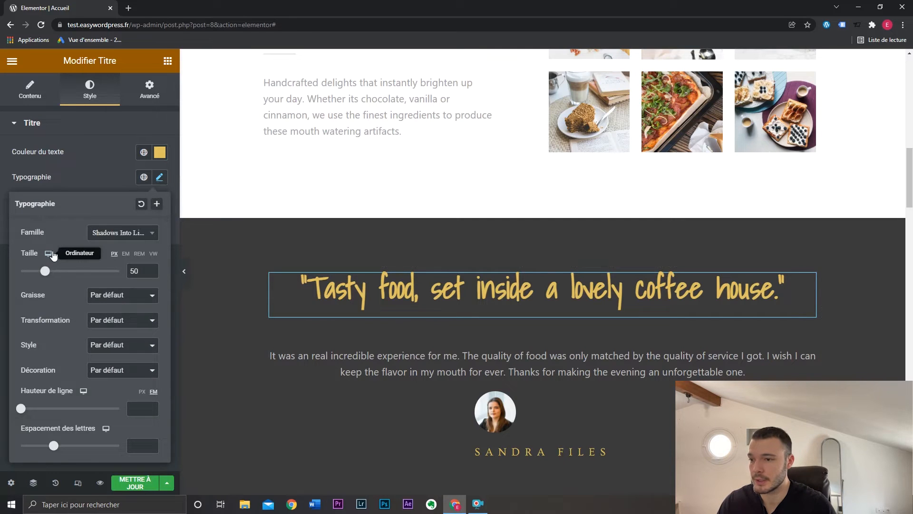
{"action": "left_click", "coordinate": [161, 178]}
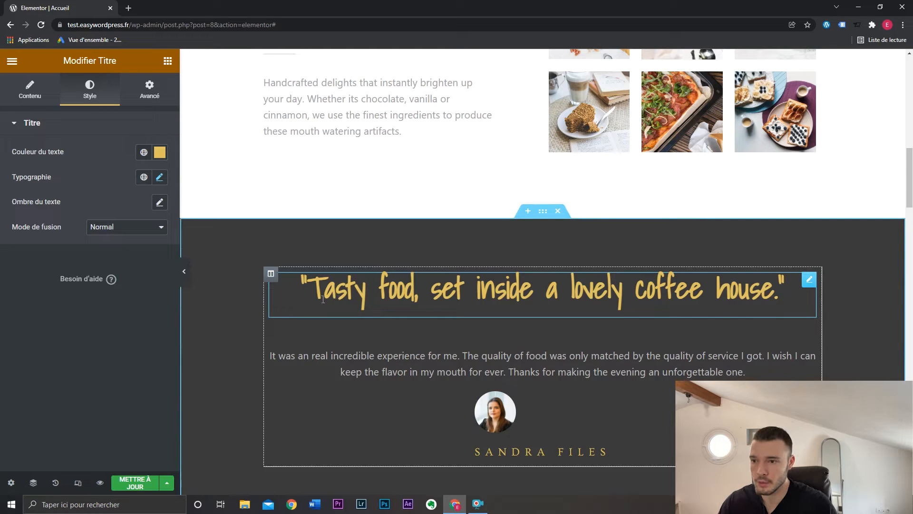
- Set the quote heading's text transformation to Majuscule and check it in the mobile view
{"action": "left_click", "coordinate": [160, 178]}
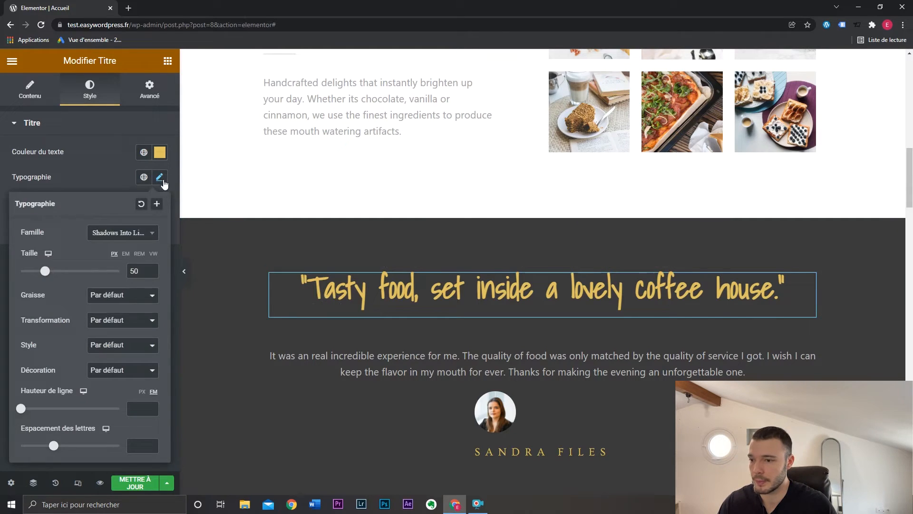
{"action": "left_click", "coordinate": [141, 321]}
{"action": "left_click", "coordinate": [135, 342]}
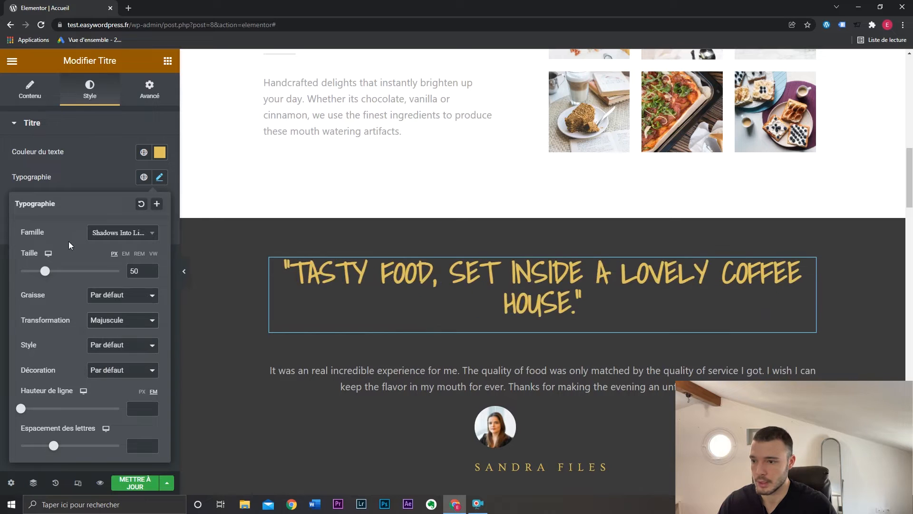
{"action": "mouse_move", "coordinate": [48, 254]}
{"action": "left_click", "coordinate": [48, 282]}
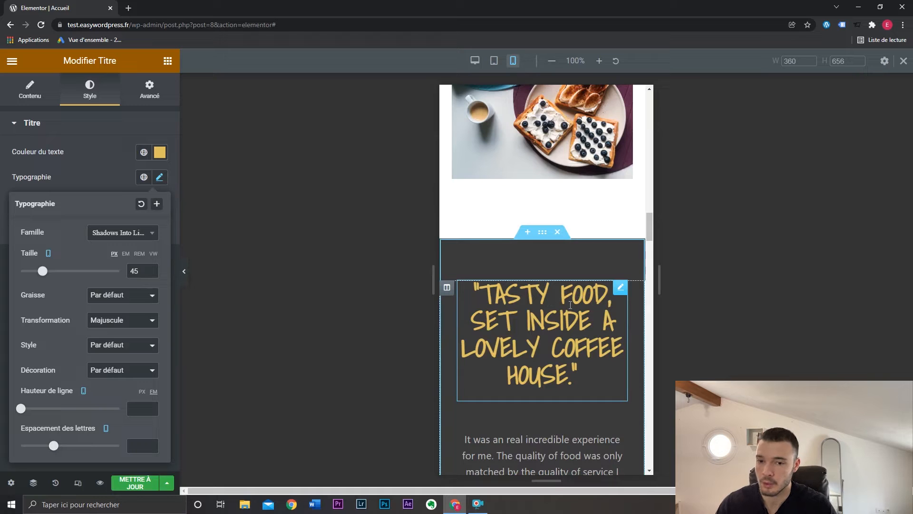
- Duplicate the quote heading and open the copy's style settings
{"action": "right_click", "coordinate": [550, 304]}
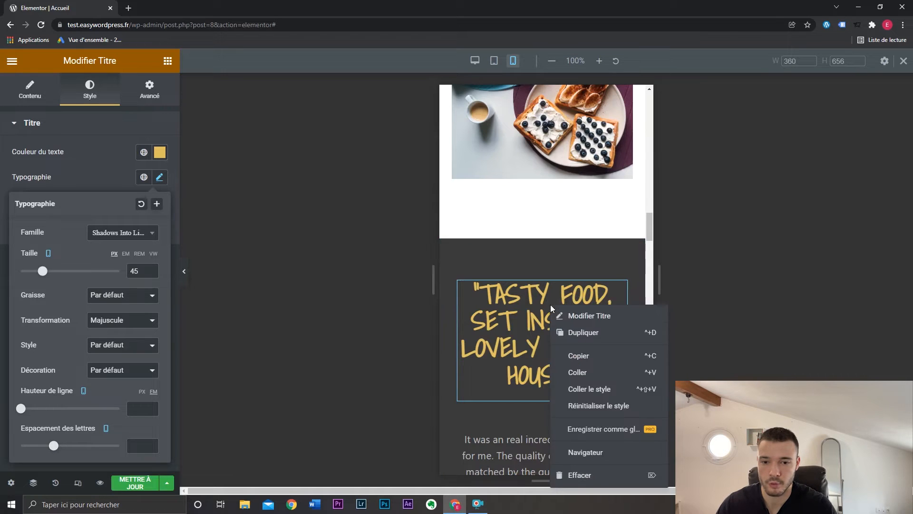
{"action": "left_click", "coordinate": [571, 332]}
{"action": "left_click", "coordinate": [74, 94]}
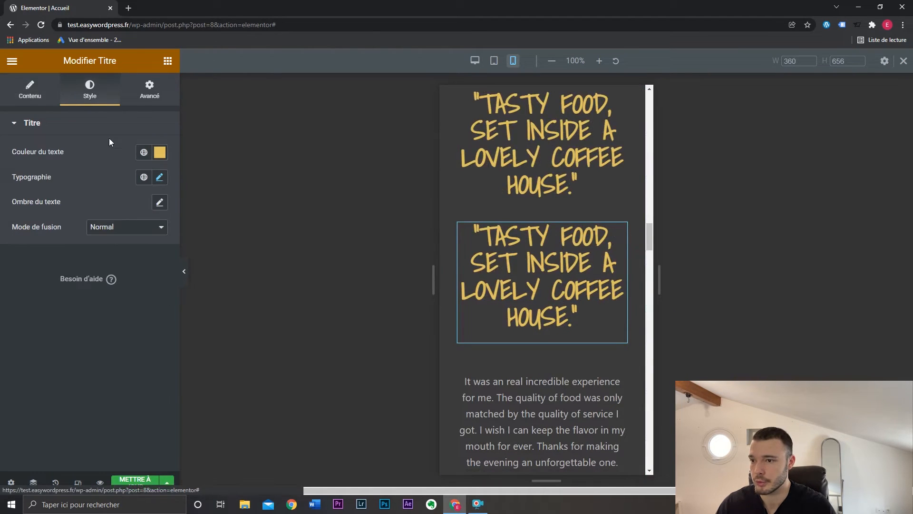
- Set the duplicated quote heading's text transformation to Minuscule
{"action": "left_click", "coordinate": [158, 177]}
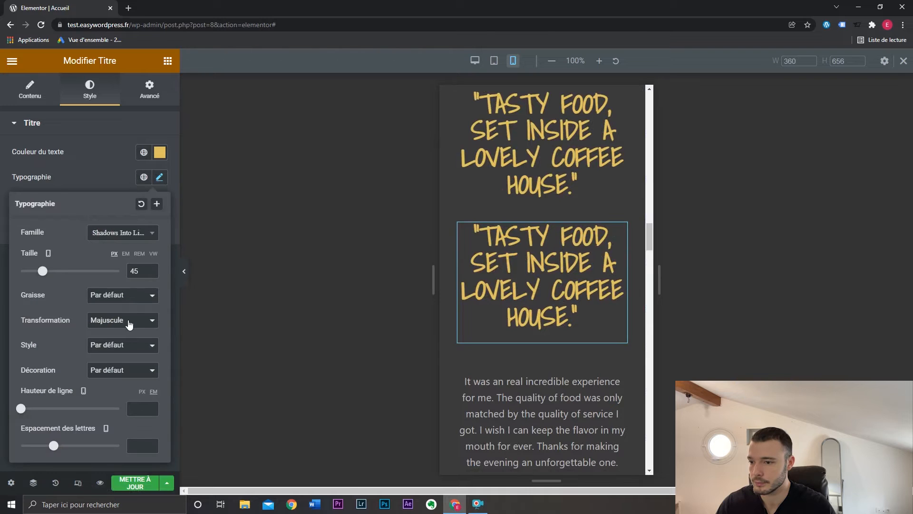
{"action": "left_click", "coordinate": [127, 322]}
{"action": "left_click", "coordinate": [127, 353]}
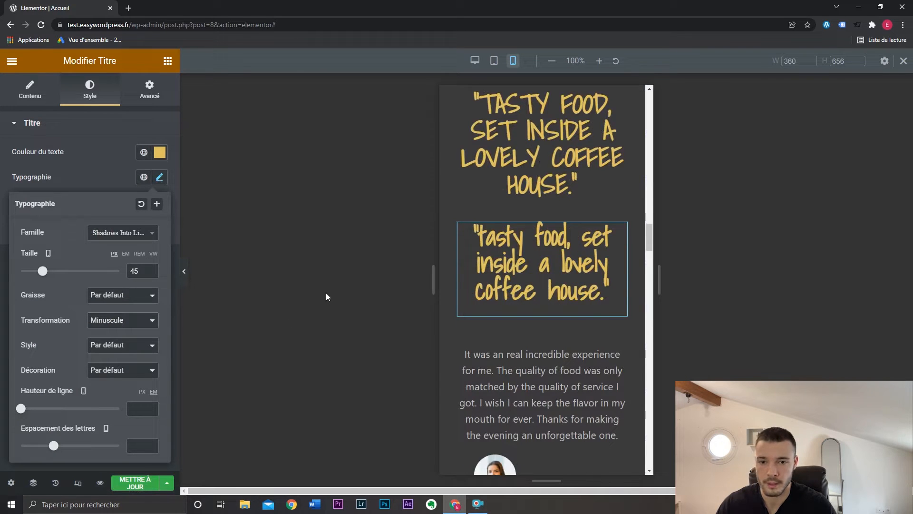
{"action": "left_click", "coordinate": [326, 294]}
- Hide the lowercase quote heading on desktop and tablet in its responsive visibility settings
{"action": "left_click", "coordinate": [155, 97]}
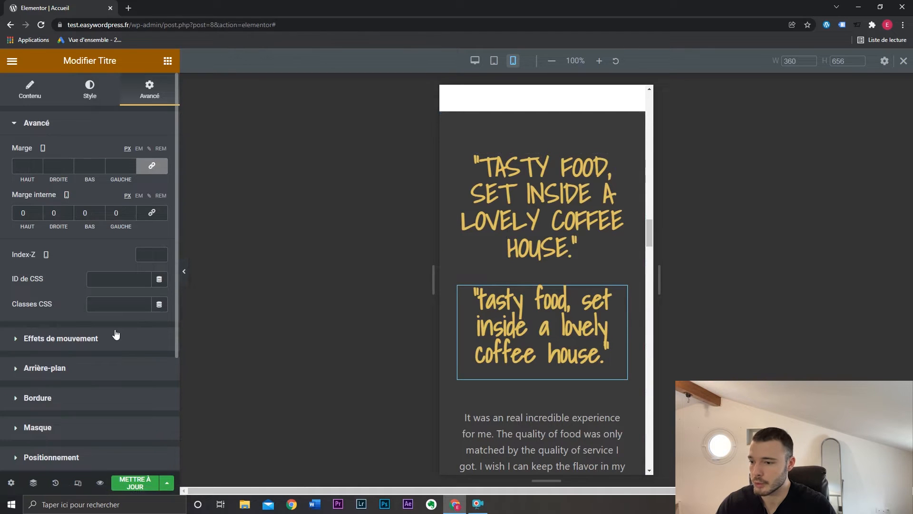
{"action": "scroll", "coordinate": [115, 334], "scroll_direction": "down", "scroll_amount": 4}
{"action": "left_click", "coordinate": [91, 329]}
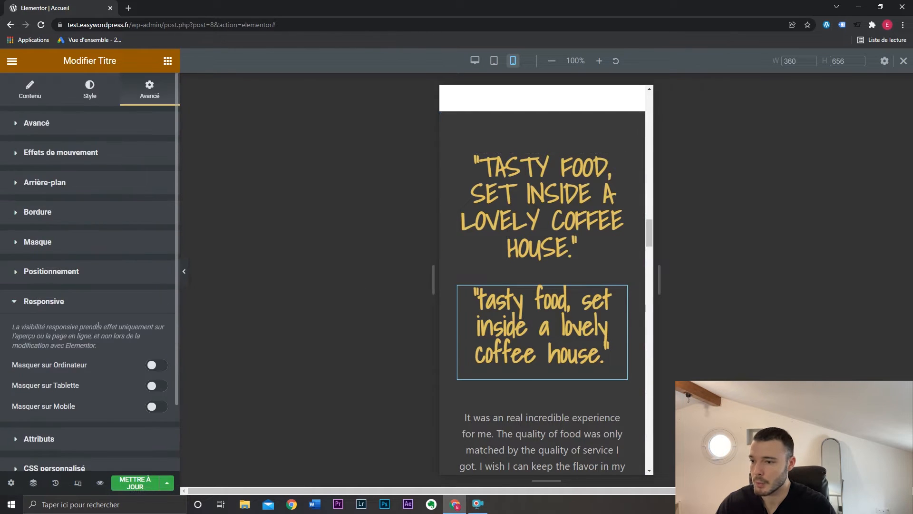
{"action": "scroll", "coordinate": [102, 322], "scroll_direction": "down", "scroll_amount": 2}
{"action": "left_click", "coordinate": [160, 285]}
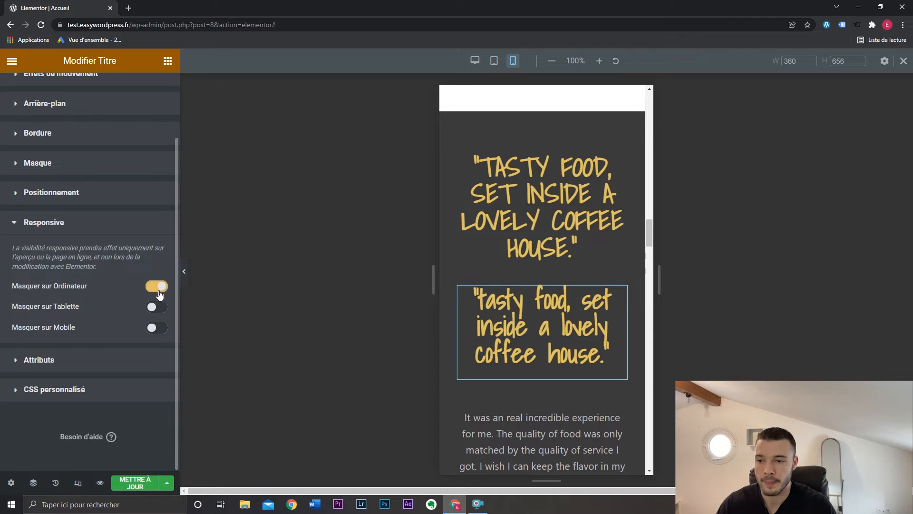
{"action": "left_click", "coordinate": [162, 306]}
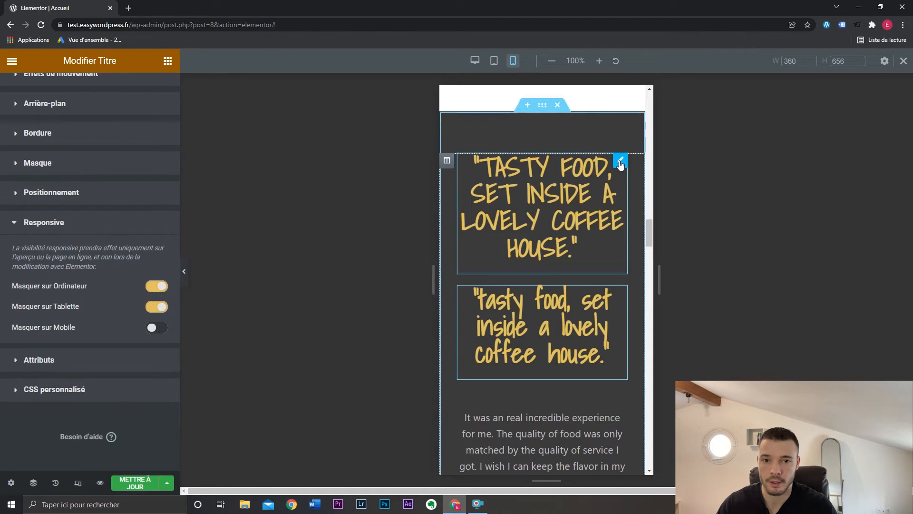
- Hide the uppercase quote heading on mobile in its responsive visibility settings
{"action": "left_click", "coordinate": [620, 165]}
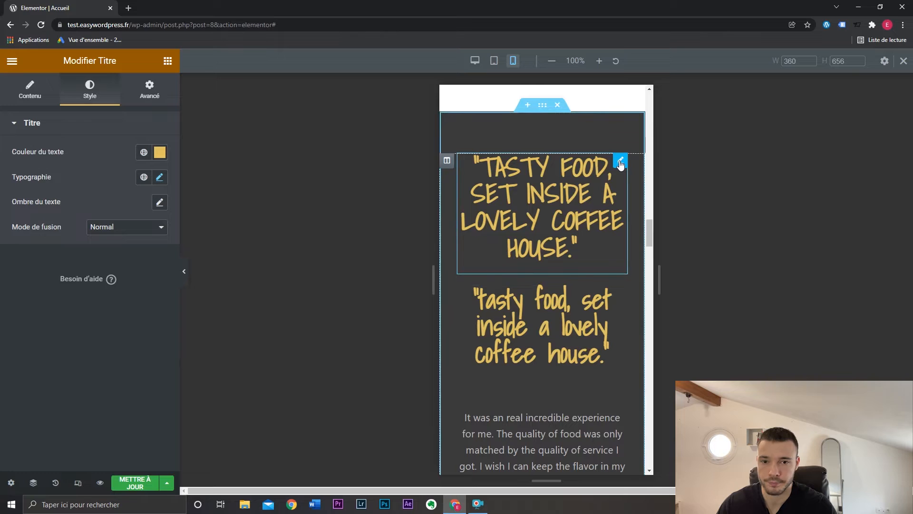
{"action": "left_click", "coordinate": [167, 98]}
{"action": "scroll", "coordinate": [97, 399], "scroll_direction": "down", "scroll_amount": 3}
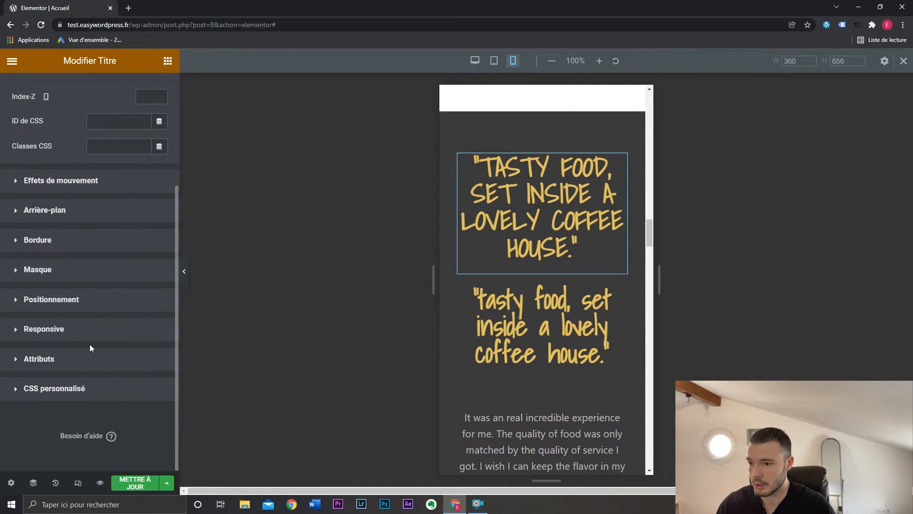
{"action": "left_click", "coordinate": [89, 334]}
{"action": "left_click", "coordinate": [157, 407]}
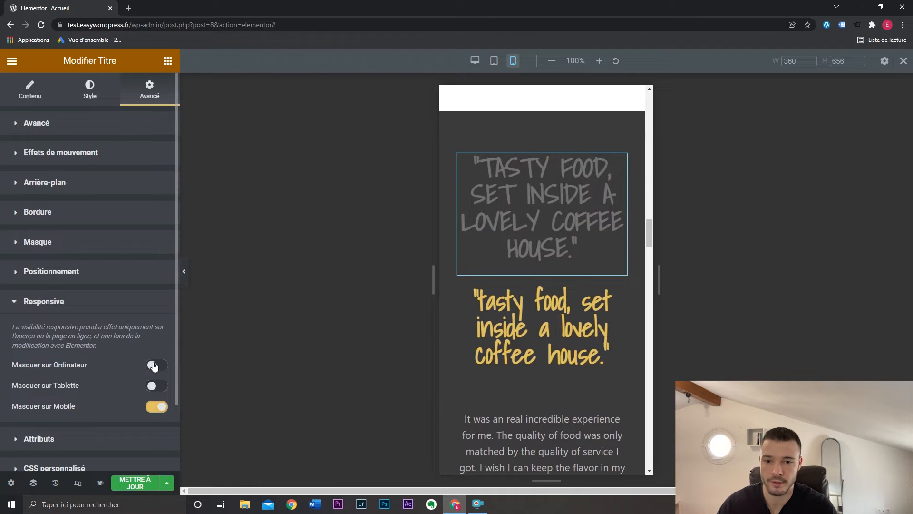
- Update the page and preview it in the browser at the quote section
{"action": "left_click", "coordinate": [137, 483]}
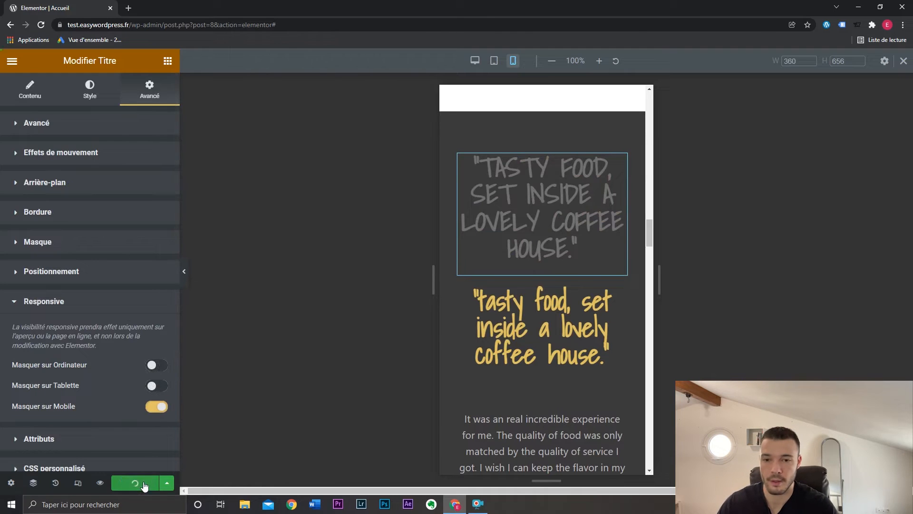
{"action": "left_click", "coordinate": [101, 484]}
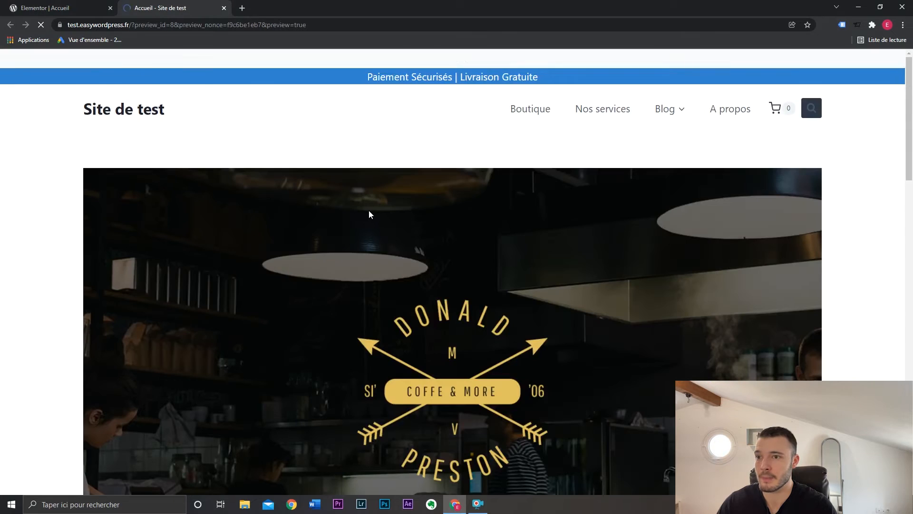
{"action": "scroll", "coordinate": [758, 227], "scroll_direction": "down", "scroll_amount": 12}
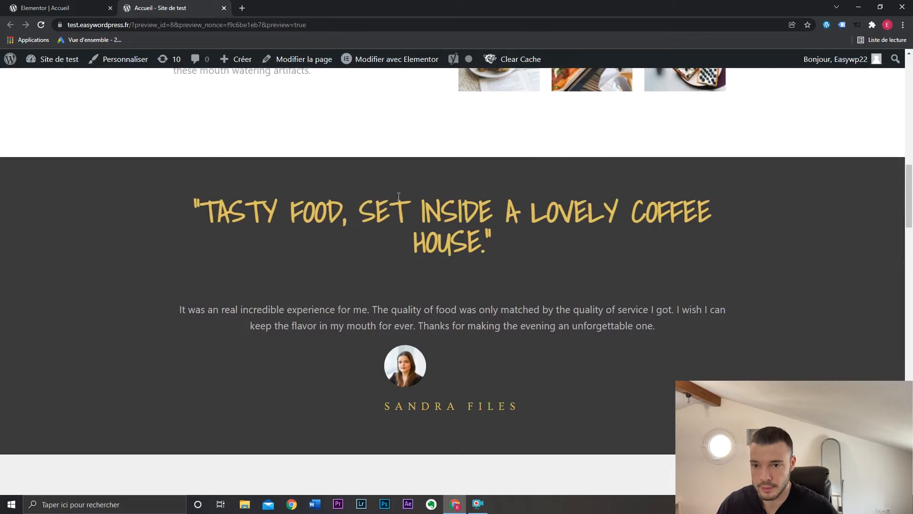
- Inspect the previewed page with mobile device emulation and check the quote heading there
{"action": "right_click", "coordinate": [396, 236]}
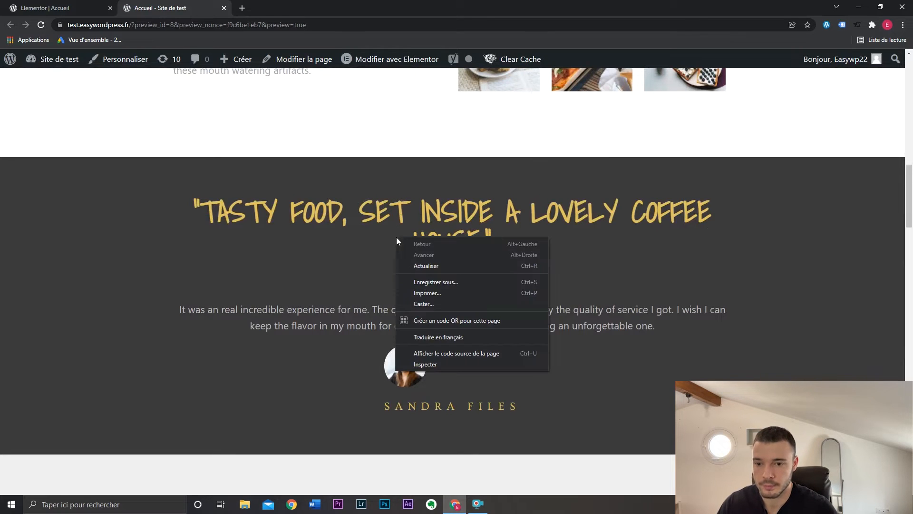
{"action": "left_click", "coordinate": [463, 364]}
{"action": "left_click", "coordinate": [25, 346]}
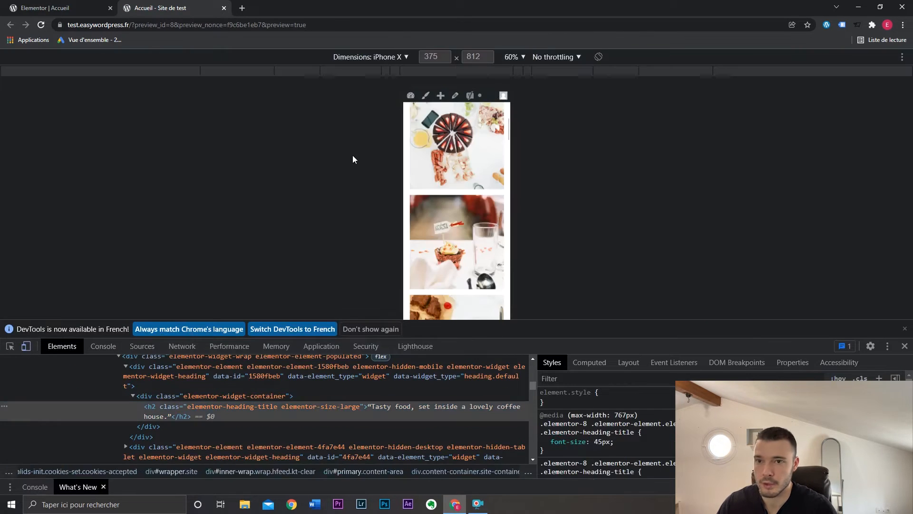
{"action": "scroll", "coordinate": [457, 209], "scroll_direction": "down", "scroll_amount": 10}
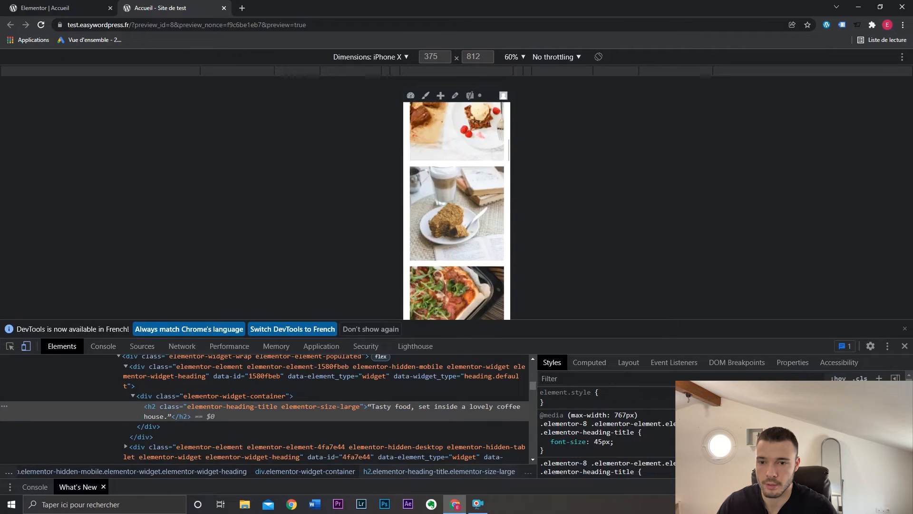
{"action": "scroll", "coordinate": [470, 190], "scroll_direction": "down", "scroll_amount": 5}
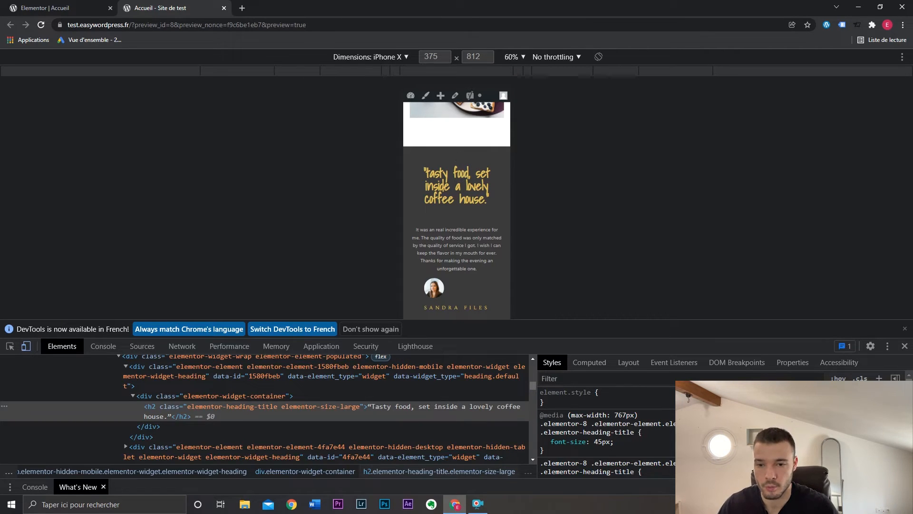
- Close the developer tools and recheck the quote heading at desktop width
{"action": "left_click", "coordinate": [905, 351]}
{"action": "scroll", "coordinate": [911, 328], "scroll_direction": "down", "scroll_amount": 5}
{"action": "left_click_drag", "start_coordinate": [912, 250], "coordinate": [912, 181]}
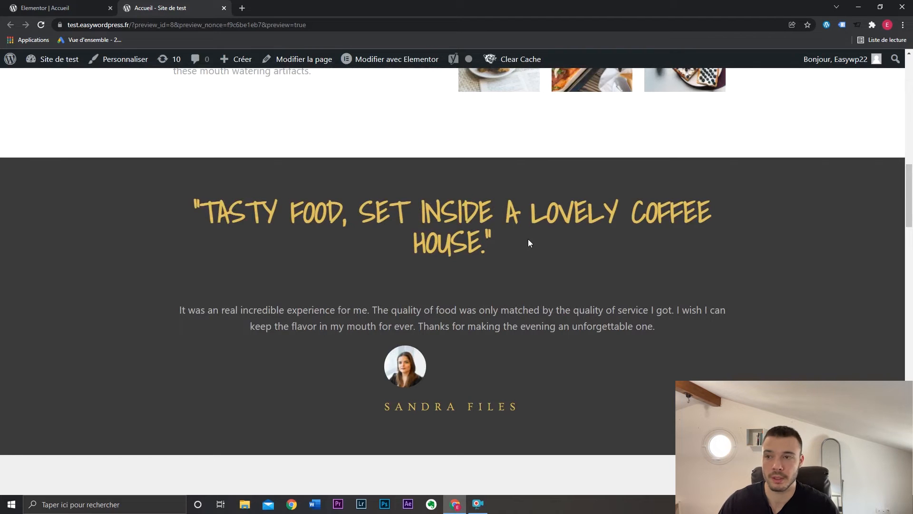
- Return to the Elementor editor, leave responsive mode and examine the food blocks at desktop width
{"action": "left_click", "coordinate": [78, 7]}
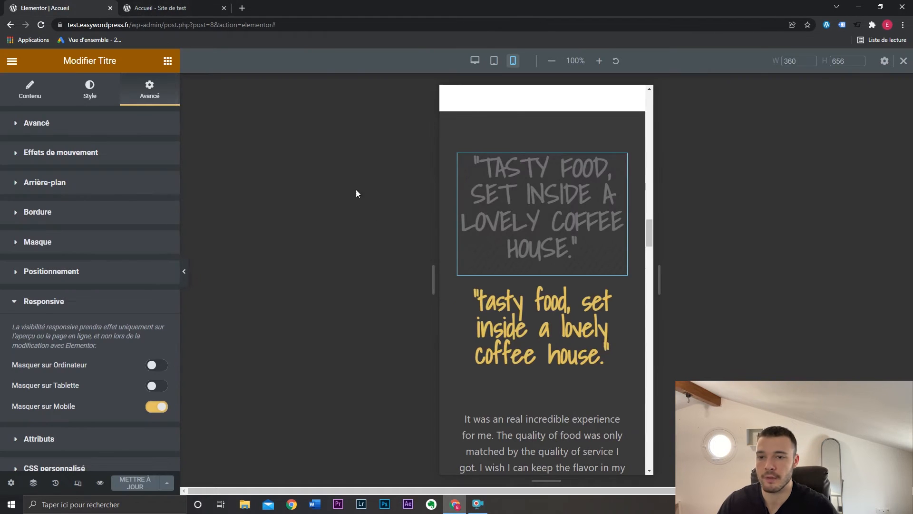
{"action": "left_click", "coordinate": [29, 89]}
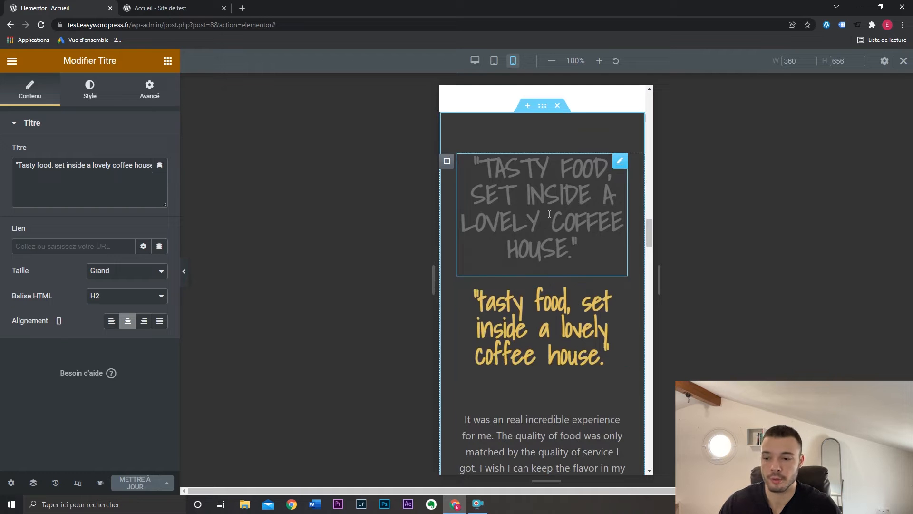
{"action": "left_click", "coordinate": [78, 483]}
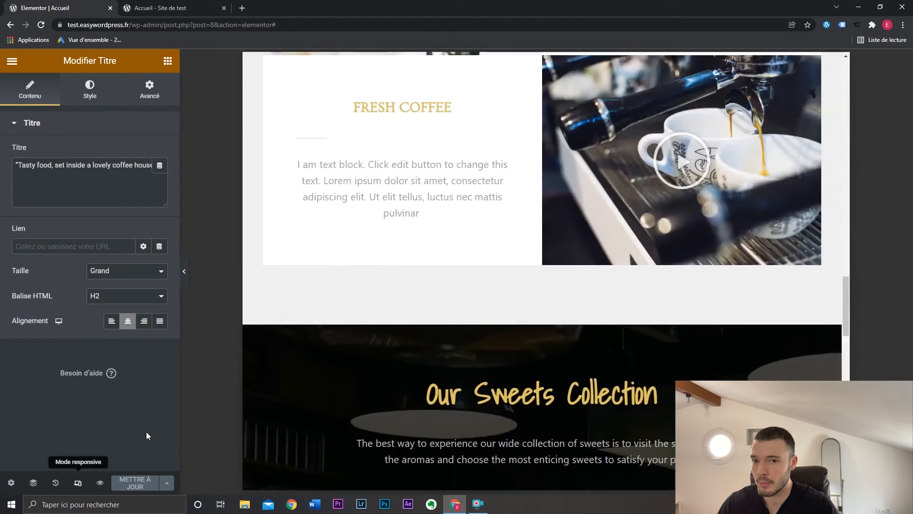
{"action": "scroll", "coordinate": [712, 249], "scroll_direction": "down", "scroll_amount": 8}
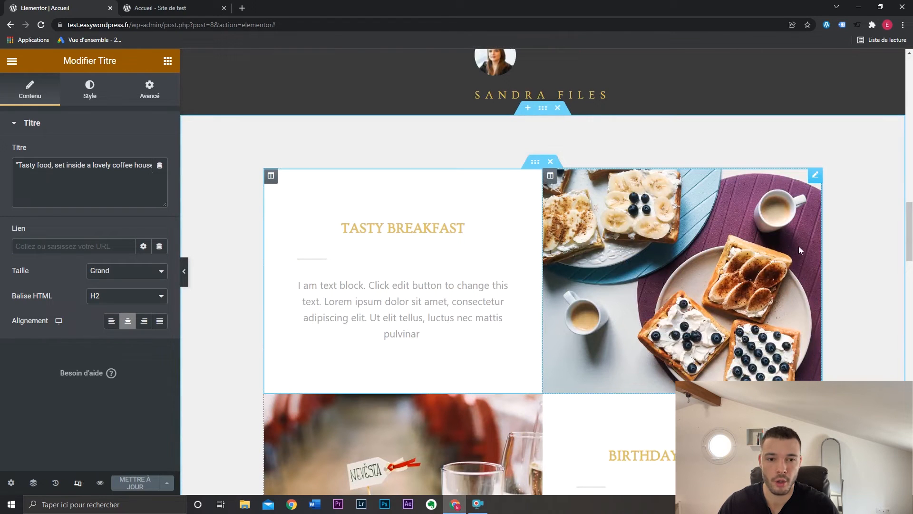
- Switch to the mobile view and examine how the gallery of food photos is stacked
{"action": "left_click", "coordinate": [78, 483]}
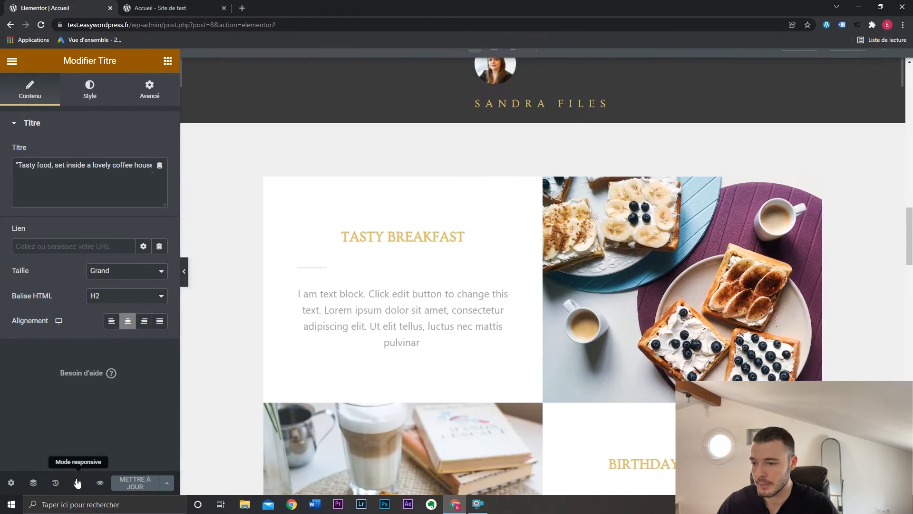
{"action": "left_click", "coordinate": [513, 61]}
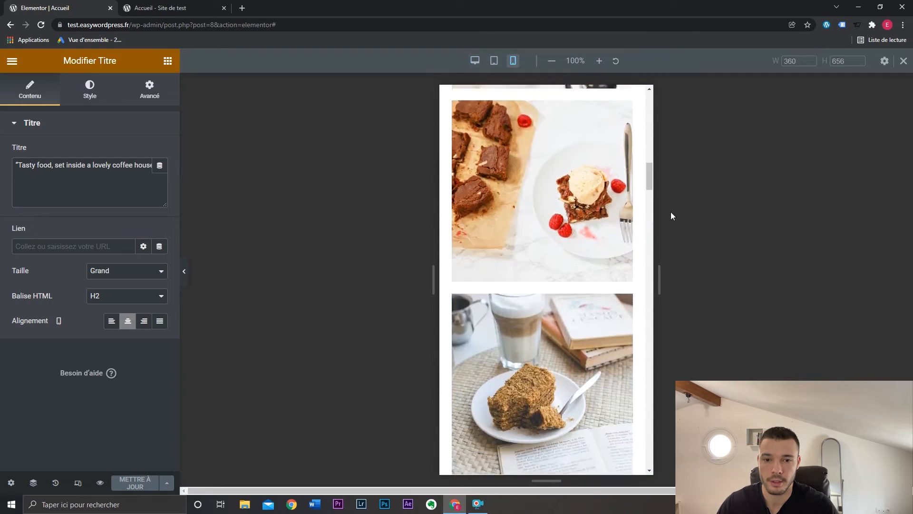
{"action": "left_click_drag", "start_coordinate": [650, 218], "coordinate": [651, 161]}
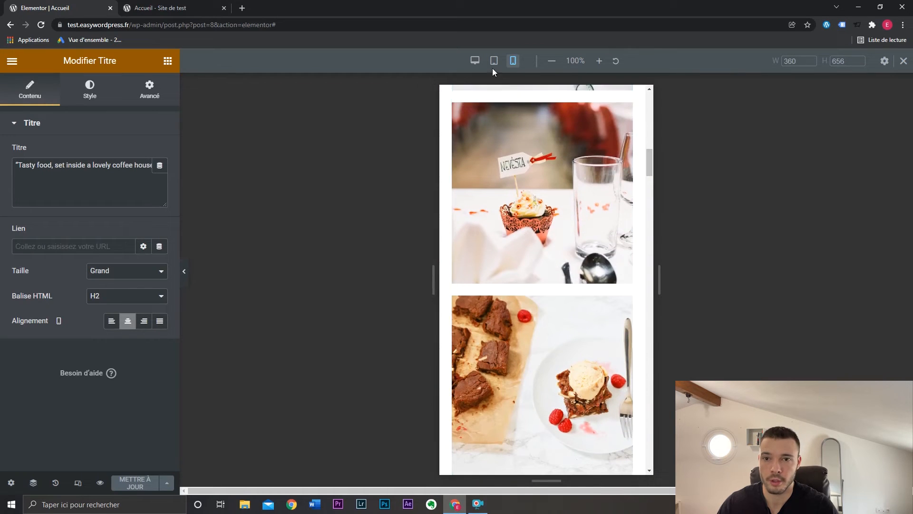
{"action": "scroll", "coordinate": [649, 153], "scroll_direction": "up", "scroll_amount": 5}
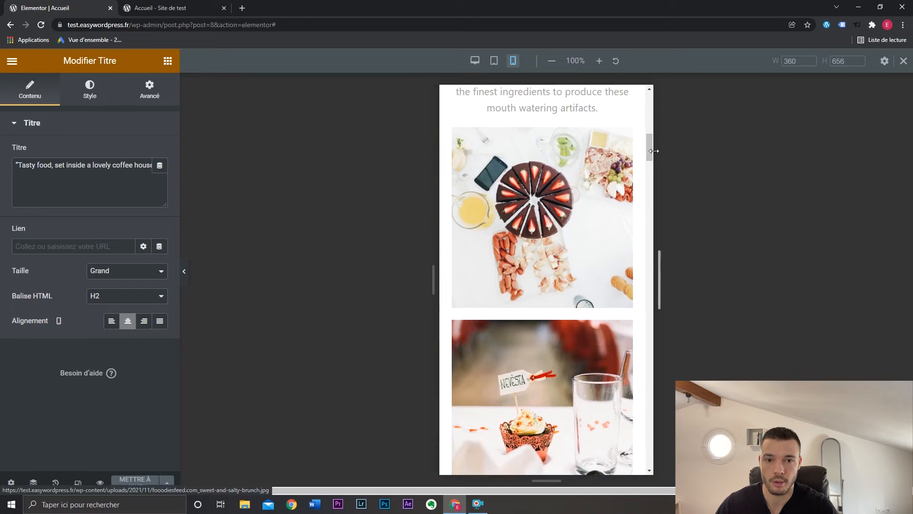
{"action": "mouse_move", "coordinate": [651, 151]}
{"action": "left_mouse_down"}
{"action": "mouse_move", "coordinate": [661, 213]}
{"action": "mouse_move", "coordinate": [666, 150]}
{"action": "left_mouse_up"}
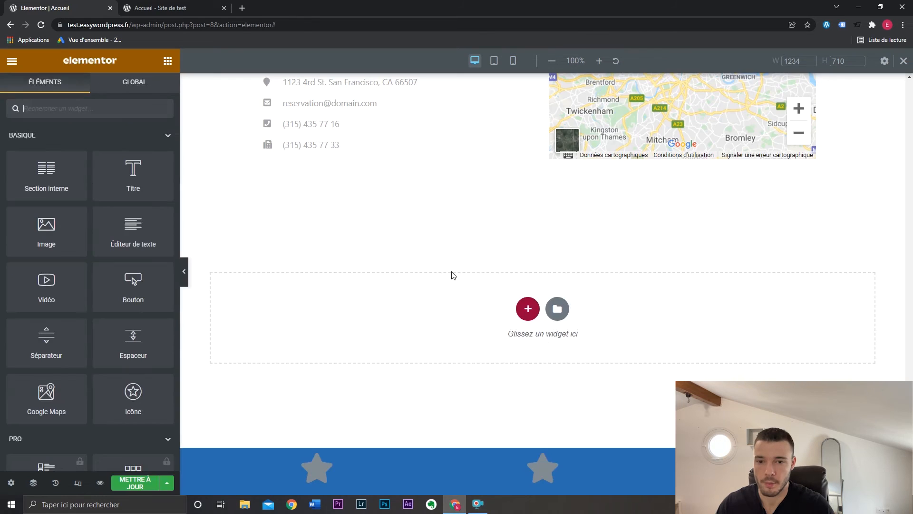
- Add a four-column section below the map and place a different food image in each column
{"action": "left_click", "coordinate": [522, 316]}
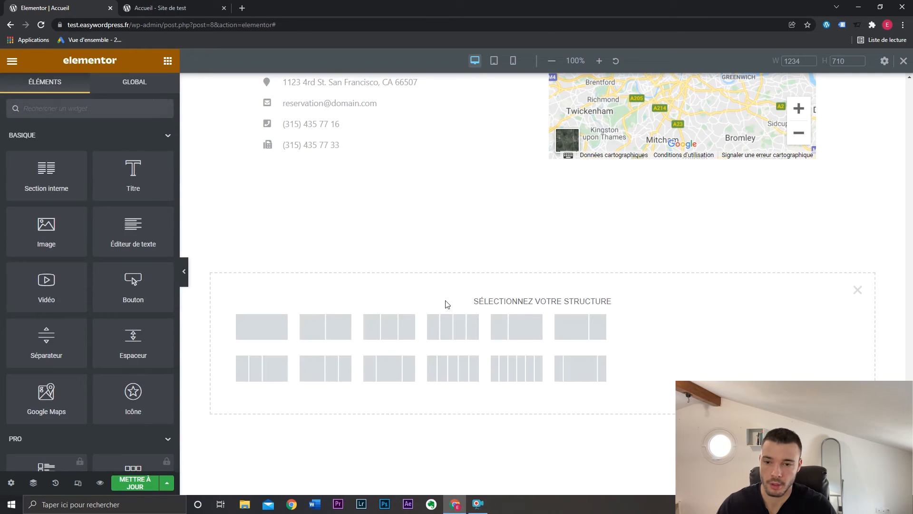
{"action": "left_click", "coordinate": [449, 335]}
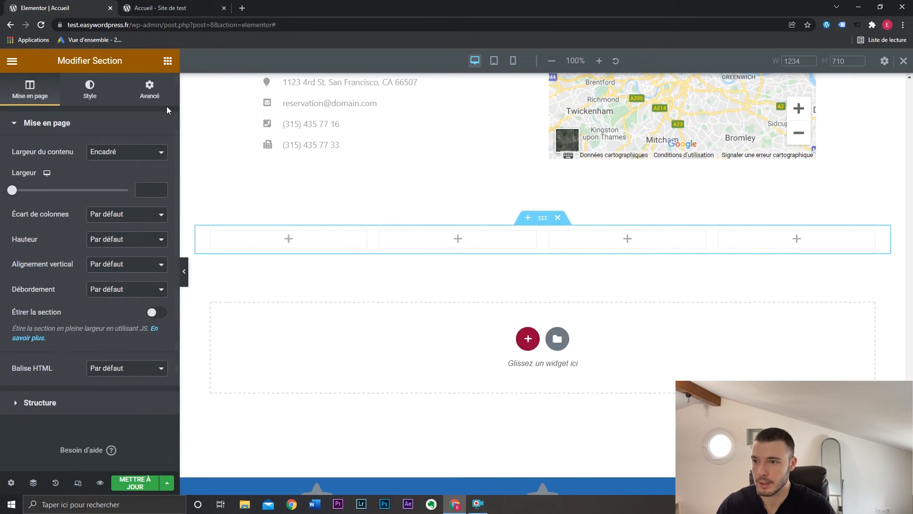
{"action": "left_click", "coordinate": [167, 60]}
{"action": "left_click_drag", "start_coordinate": [54, 223], "coordinate": [292, 242]}
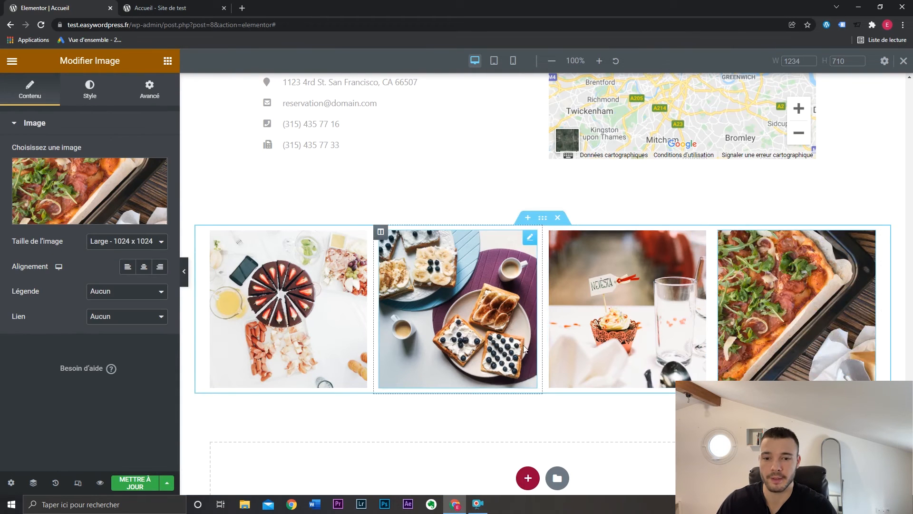
- Check the new four-image section at full desktop width and in the mobile view
{"action": "left_click", "coordinate": [185, 281]}
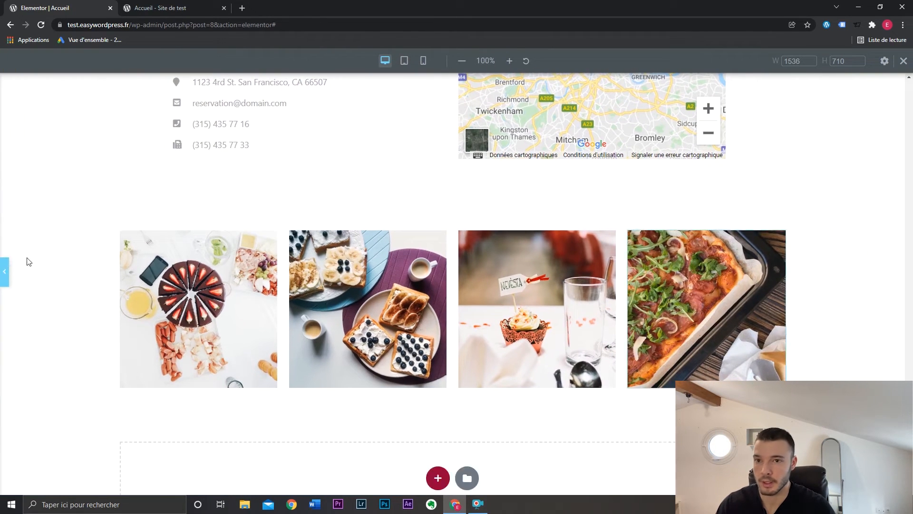
{"action": "left_click", "coordinate": [5, 271]}
{"action": "left_click", "coordinate": [513, 60]}
{"action": "left_click_drag", "start_coordinate": [649, 291], "coordinate": [655, 387]}
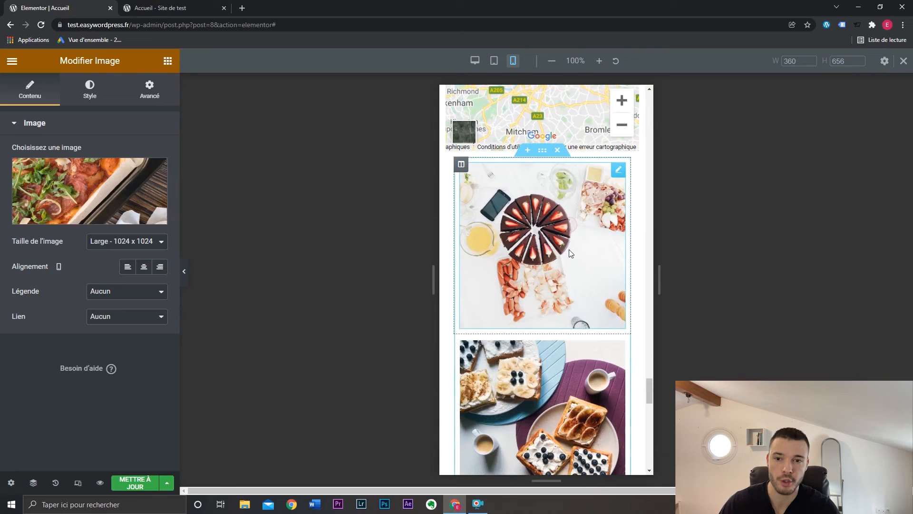
{"action": "scroll", "coordinate": [582, 334], "scroll_direction": "down", "scroll_amount": 5}
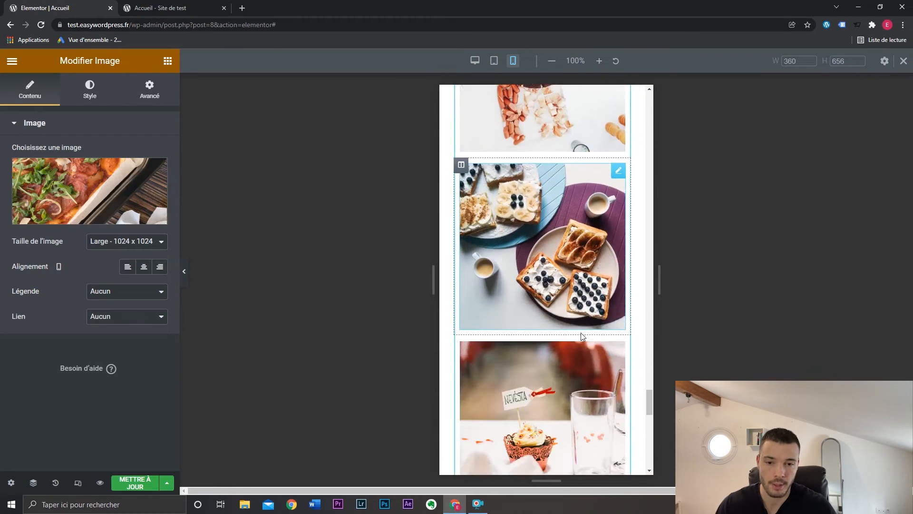
{"action": "scroll", "coordinate": [581, 333], "scroll_direction": "up", "scroll_amount": 5}
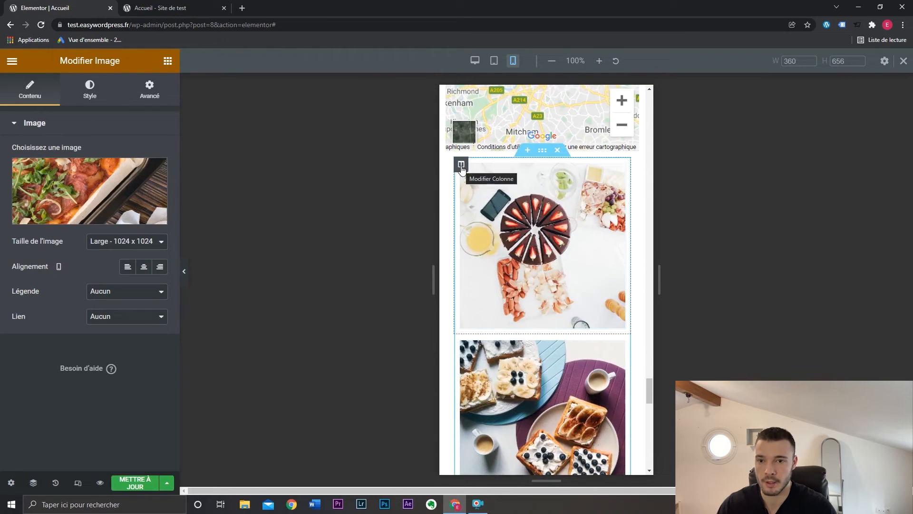
- Set the mobile width of the first image column, with the strawberry cake, to 50%
{"action": "left_click", "coordinate": [461, 164]}
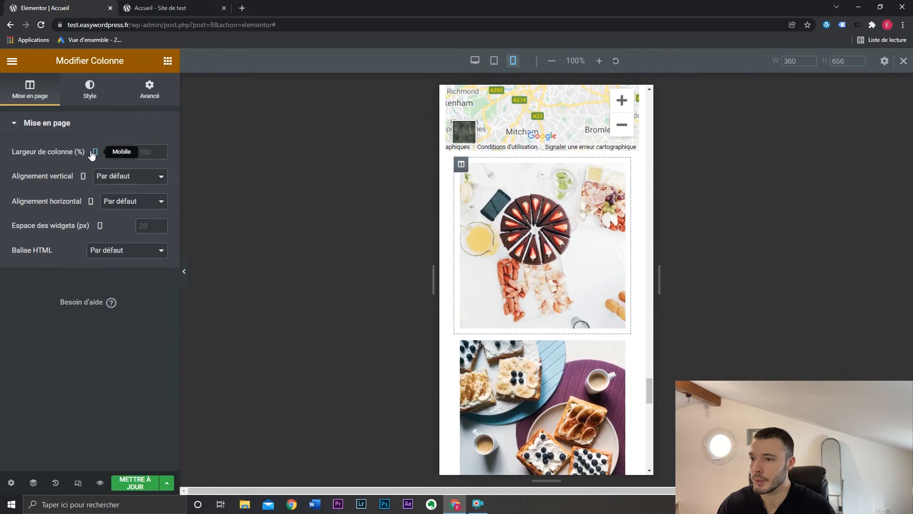
{"action": "left_click", "coordinate": [141, 154]}
{"action": "type", "text": "50"}
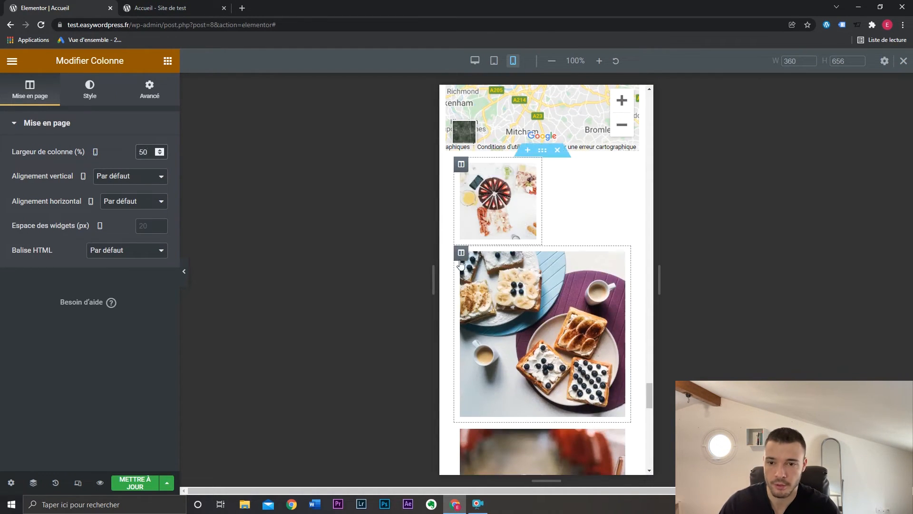
- Set the mobile width of the remaining three image columns to 50% each
{"action": "left_click", "coordinate": [461, 253]}
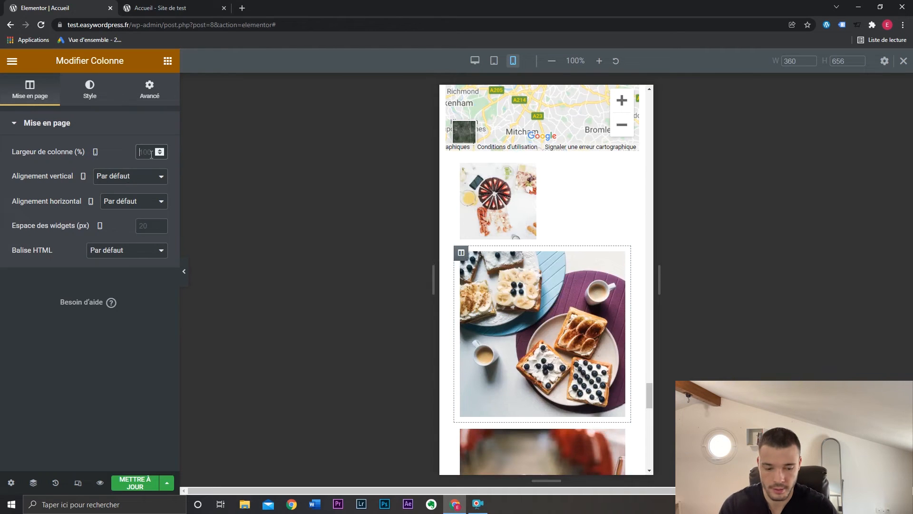
{"action": "type", "text": "50"}
{"action": "left_click", "coordinate": [463, 256]}
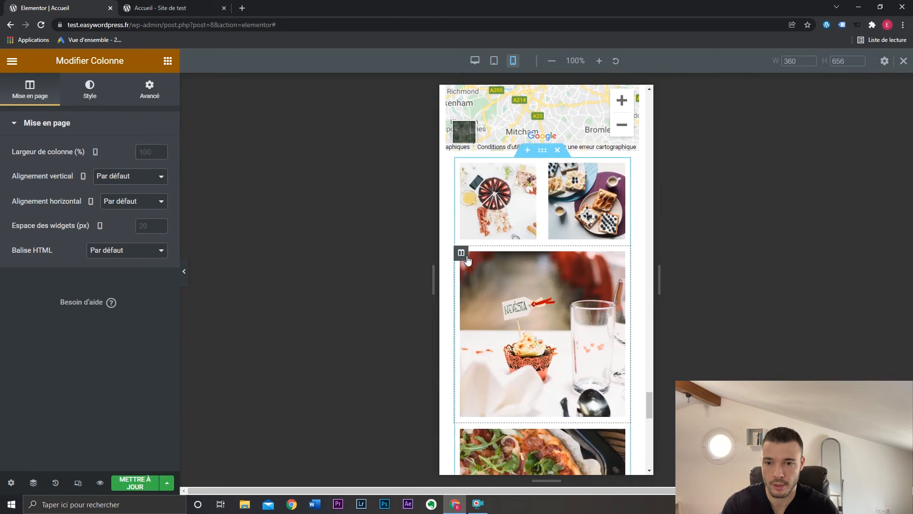
{"action": "left_click", "coordinate": [145, 153]}
{"action": "type", "text": "50"}
{"action": "scroll", "coordinate": [584, 290], "scroll_direction": "up", "scroll_amount": 2}
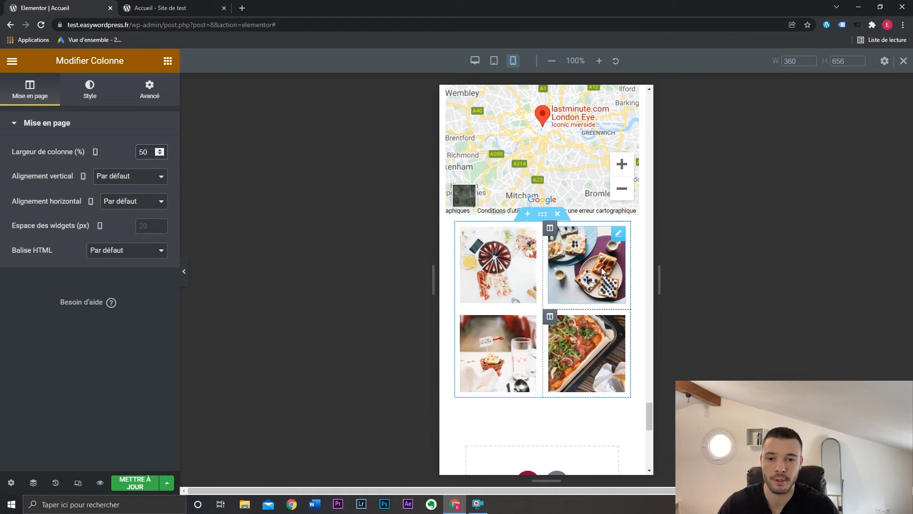
- Try a 50% mobile width on both the Visit Us contact column and the map column
{"action": "scroll", "coordinate": [605, 271], "scroll_direction": "up", "scroll_amount": 5}
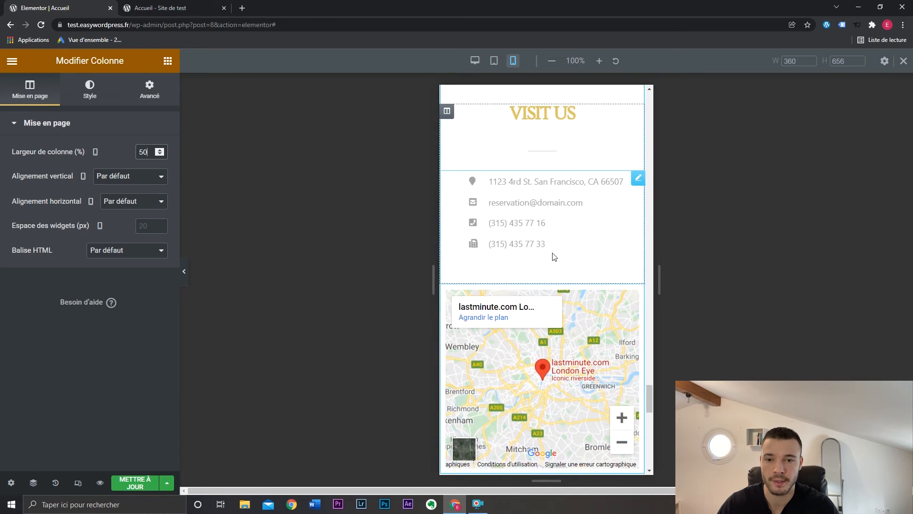
{"action": "left_click", "coordinate": [449, 113]}
{"action": "left_click", "coordinate": [150, 149]}
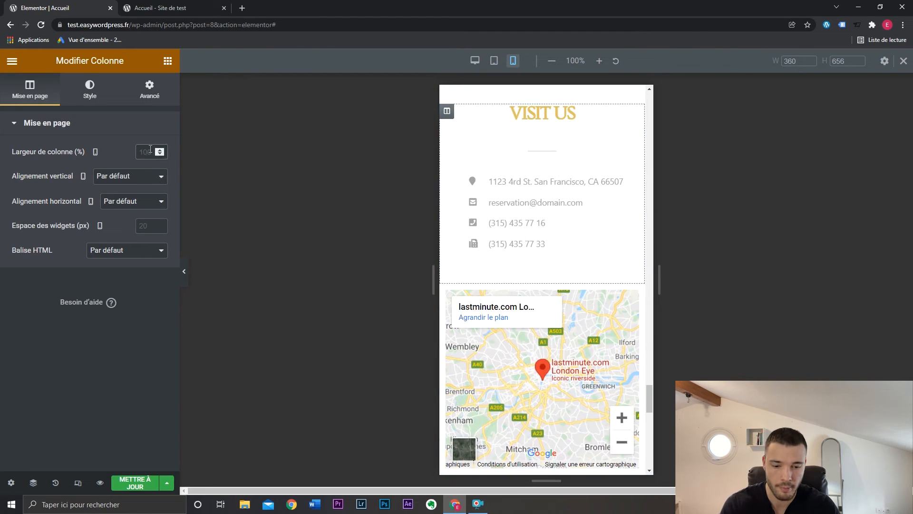
{"action": "type", "text": "50"}
{"action": "left_click", "coordinate": [447, 396]}
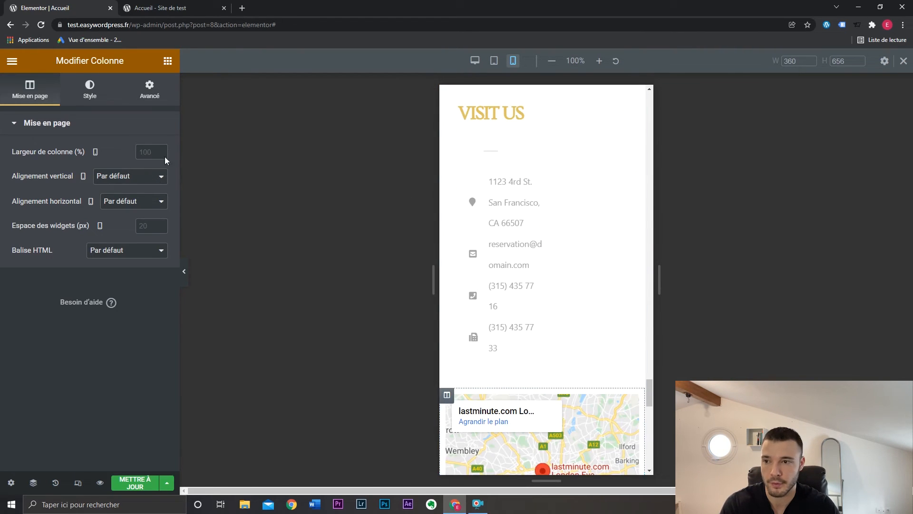
{"action": "left_click", "coordinate": [146, 147]}
{"action": "type", "text": "50"}
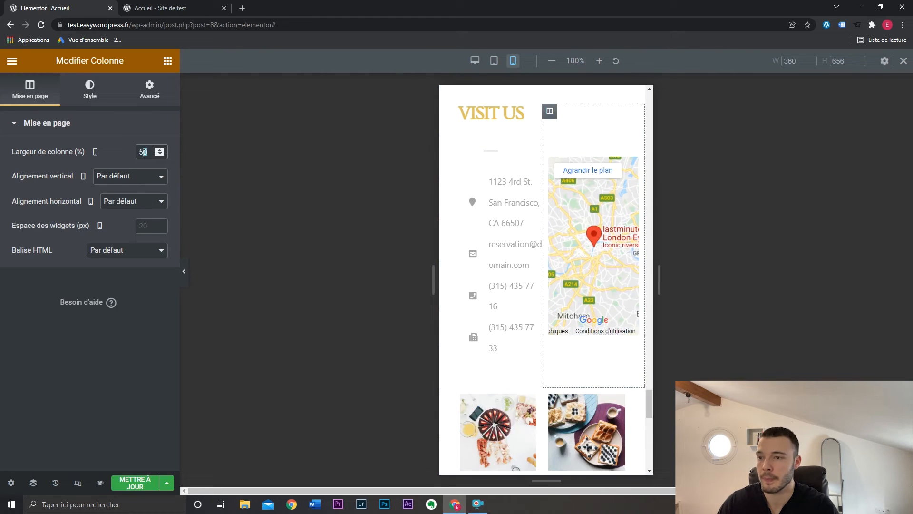
- Restore the mobile width of the map column and the Visit Us contact column to 100%
{"action": "key", "text": "BackSpace"}
{"action": "type", "text": "100"}
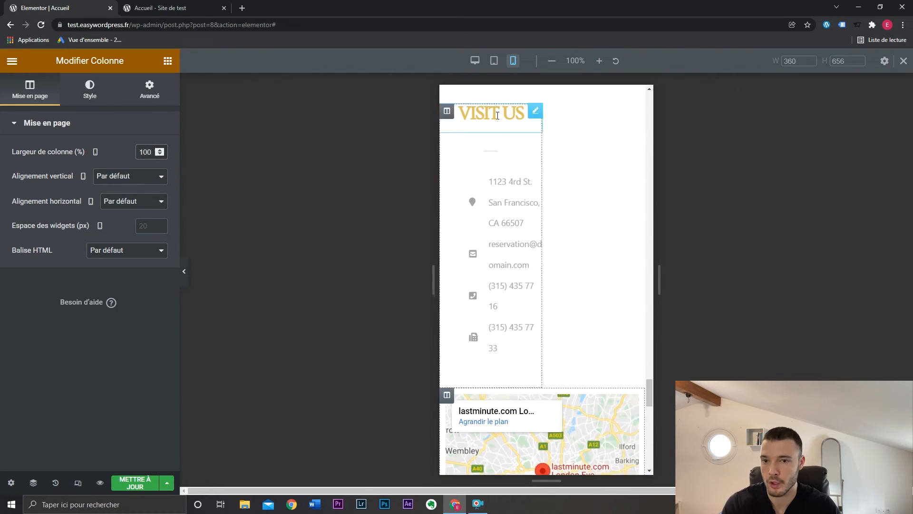
- Examine the four-image section and the stacking order of the Visit Us contact details and map on mobile
{"action": "scroll", "coordinate": [561, 362], "scroll_direction": "down", "scroll_amount": 5}
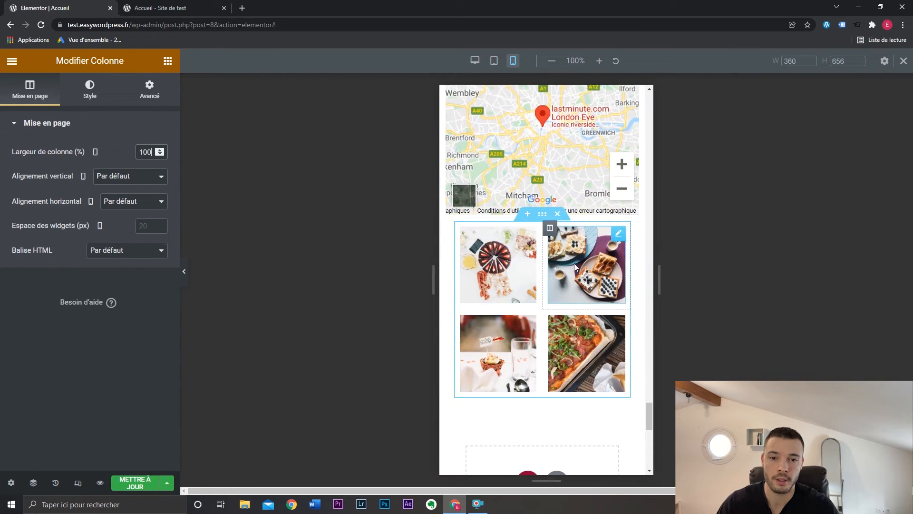
{"action": "scroll", "coordinate": [606, 278], "scroll_direction": "up", "scroll_amount": 5}
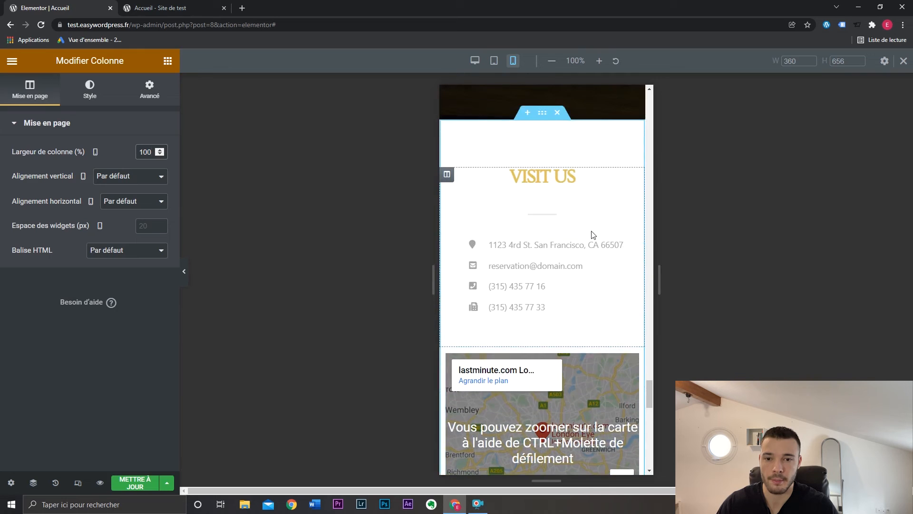
{"action": "scroll", "coordinate": [589, 261], "scroll_direction": "up", "scroll_amount": 1}
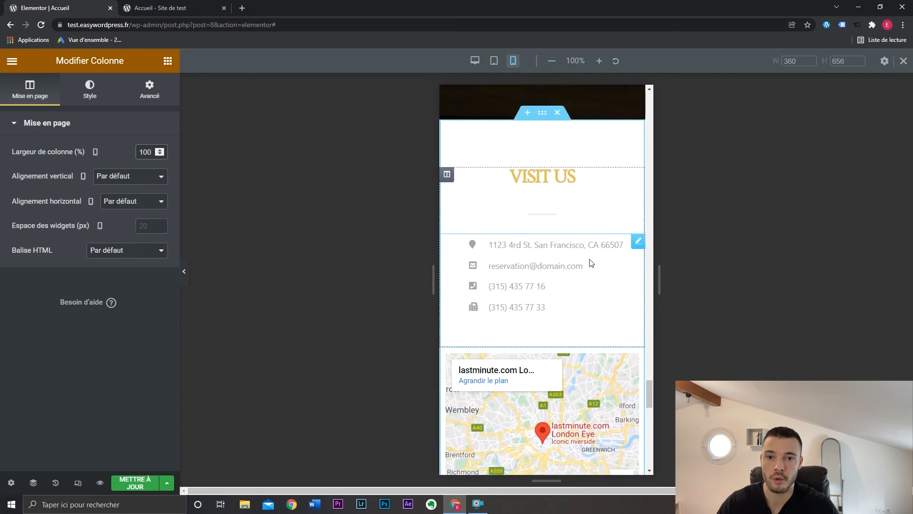
{"action": "scroll", "coordinate": [584, 209], "scroll_direction": "down", "scroll_amount": 1}
{"action": "scroll", "coordinate": [595, 190], "scroll_direction": "up", "scroll_amount": 1}
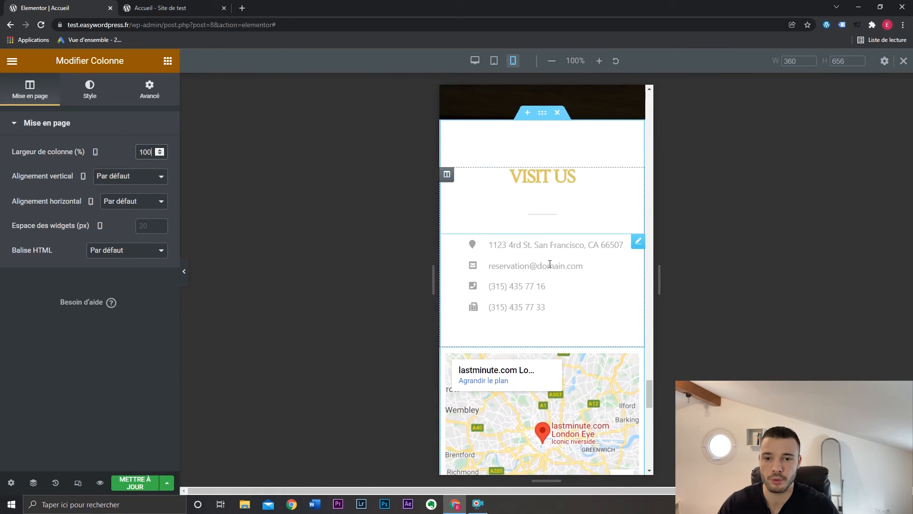
{"action": "scroll", "coordinate": [552, 272], "scroll_direction": "down", "scroll_amount": 2}
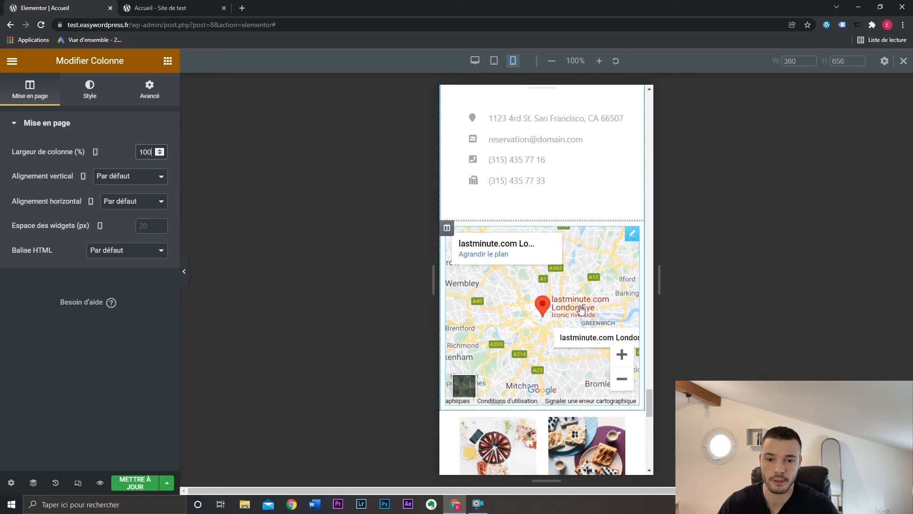
{"action": "scroll", "coordinate": [580, 313], "scroll_direction": "up", "scroll_amount": 3}
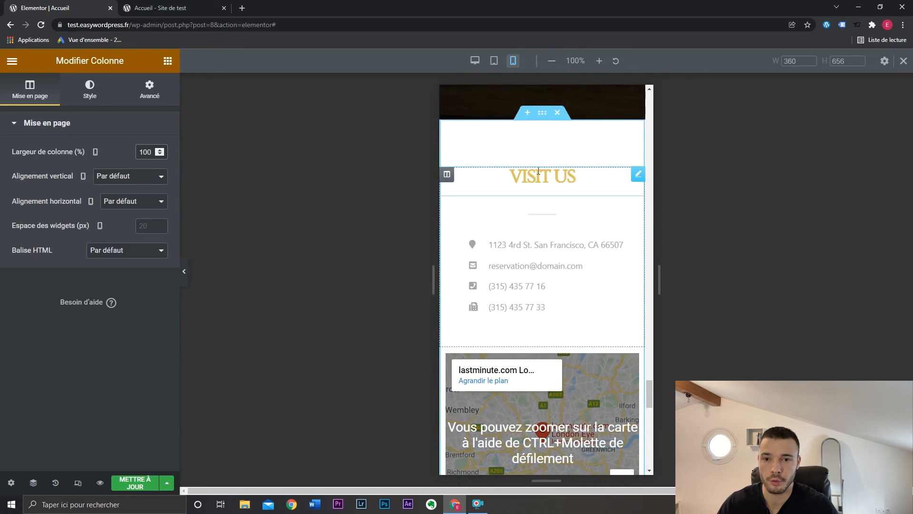
- Reverse the column order on mobile for the section holding the Visit Us details and the map
{"action": "left_click", "coordinate": [543, 113]}
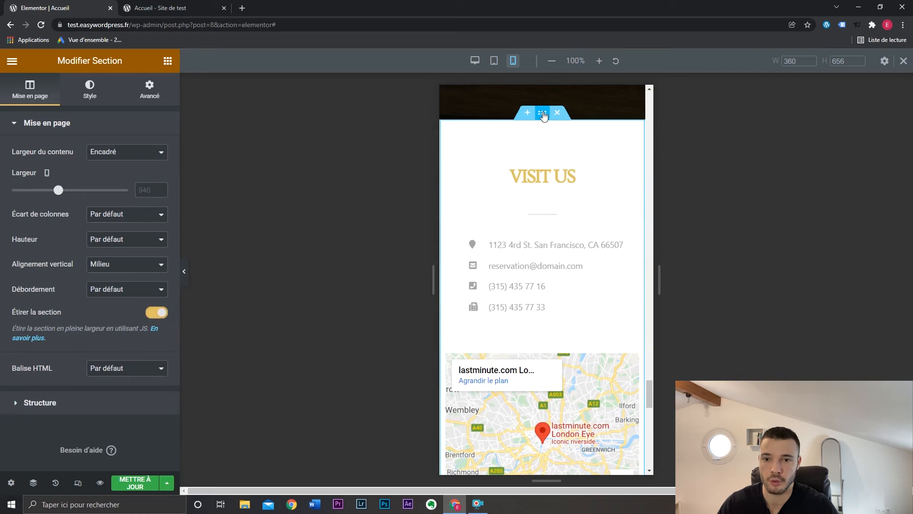
{"action": "left_click", "coordinate": [150, 89]}
{"action": "left_click", "coordinate": [92, 361]}
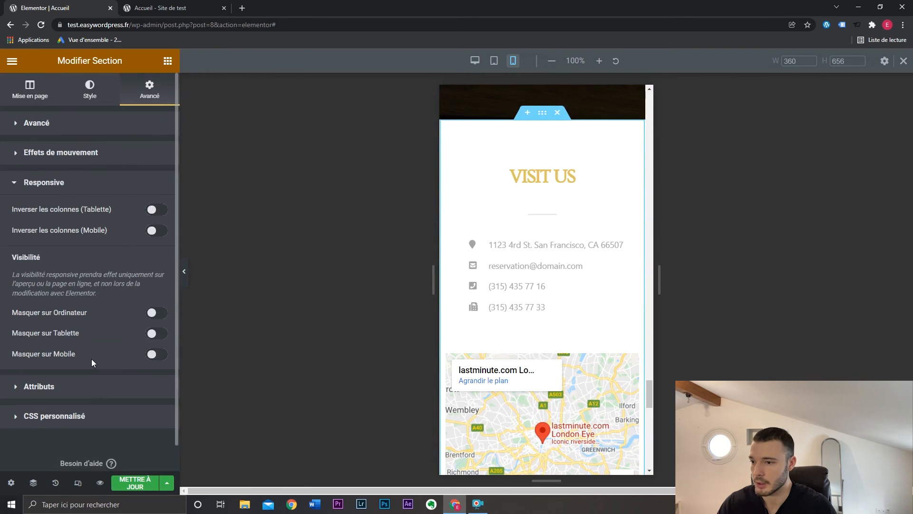
{"action": "left_click", "coordinate": [153, 231]}
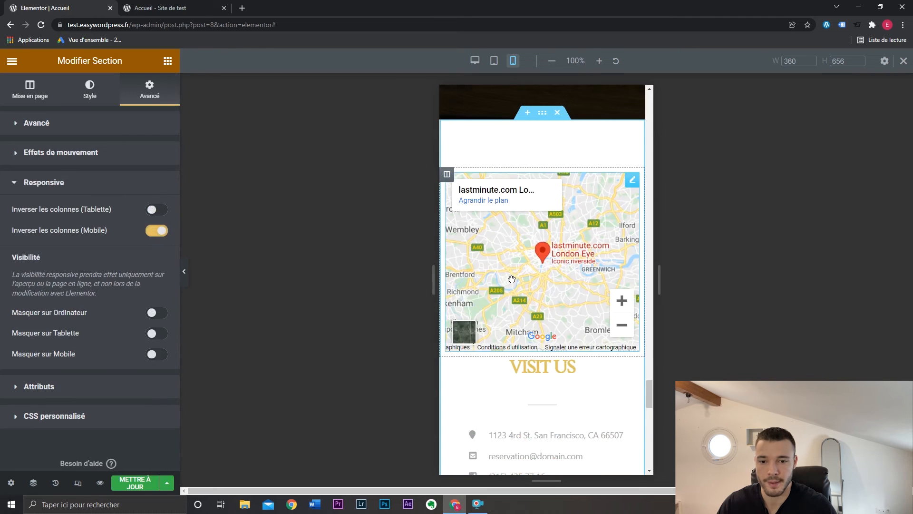
{"action": "scroll", "coordinate": [543, 238], "scroll_direction": "down", "scroll_amount": 2}
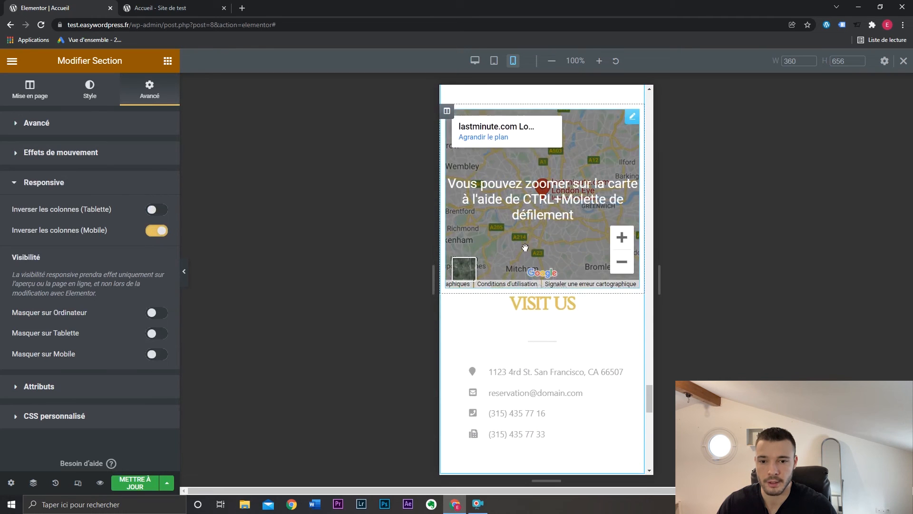
- Return to the desktop view and open the Visit Us heading for editing
{"action": "left_click", "coordinate": [474, 61]}
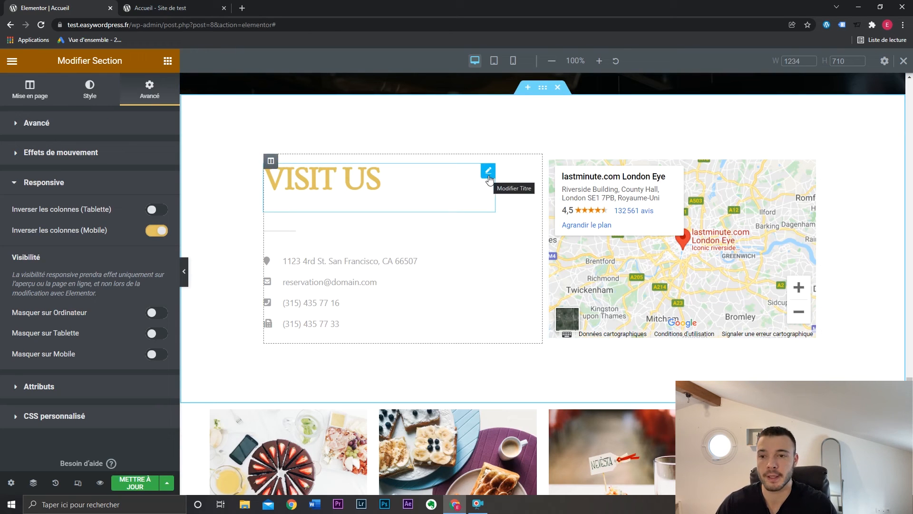
{"action": "left_click", "coordinate": [488, 170]}
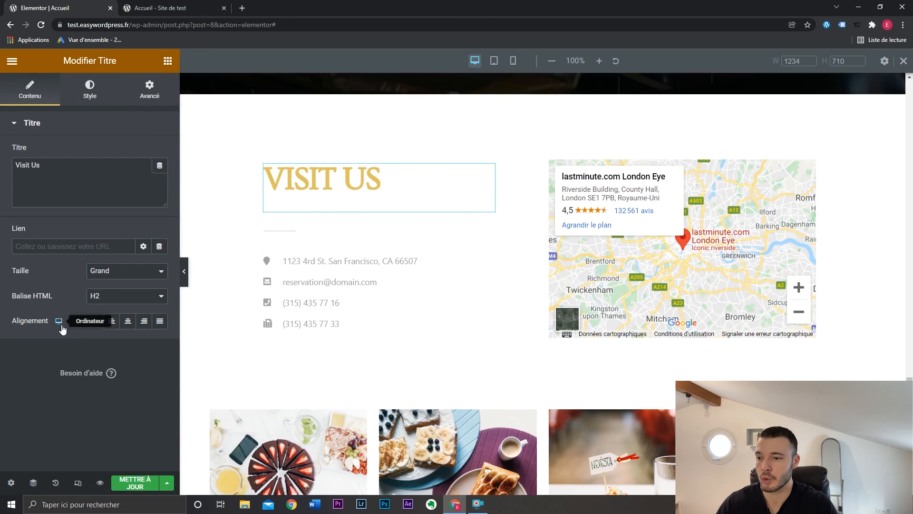